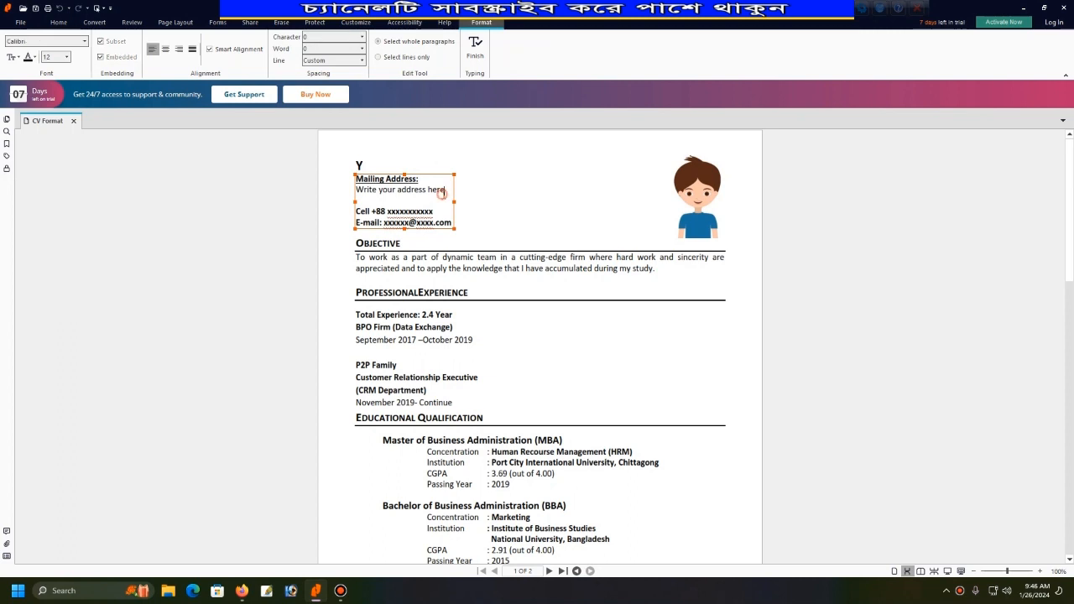
Trim the last letters off the address line, widening its box and restoring it.
key("BackSpace")
key("BackSpace")
key("BackSpace")
key("BackSpace")
key("BackSpace")
key("BackSpace")
left_click_drag(455, 202, 498, 203)
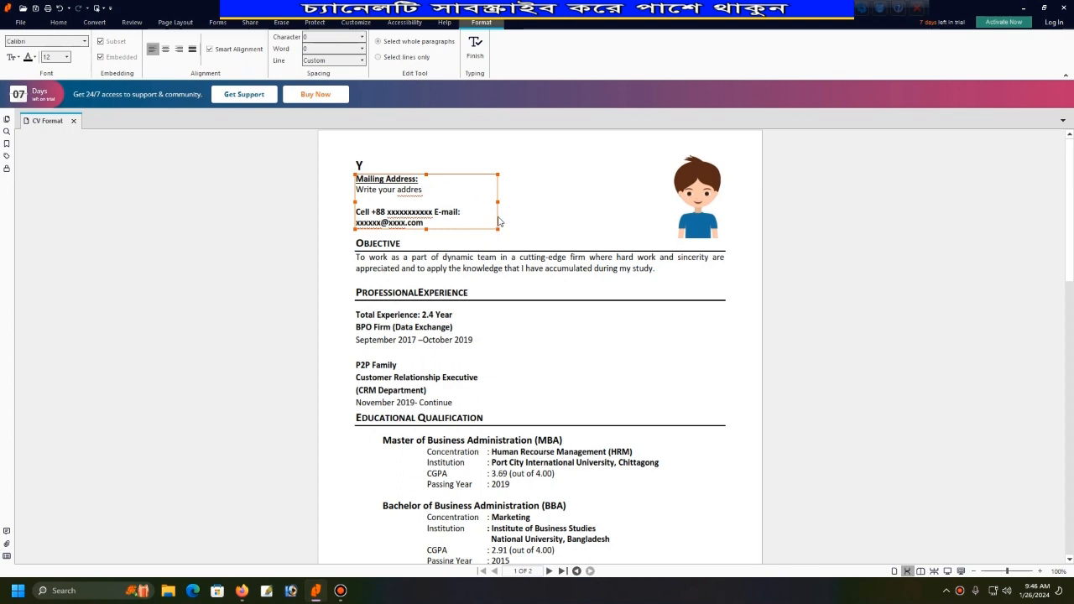
left_click_drag(498, 203, 454, 202)
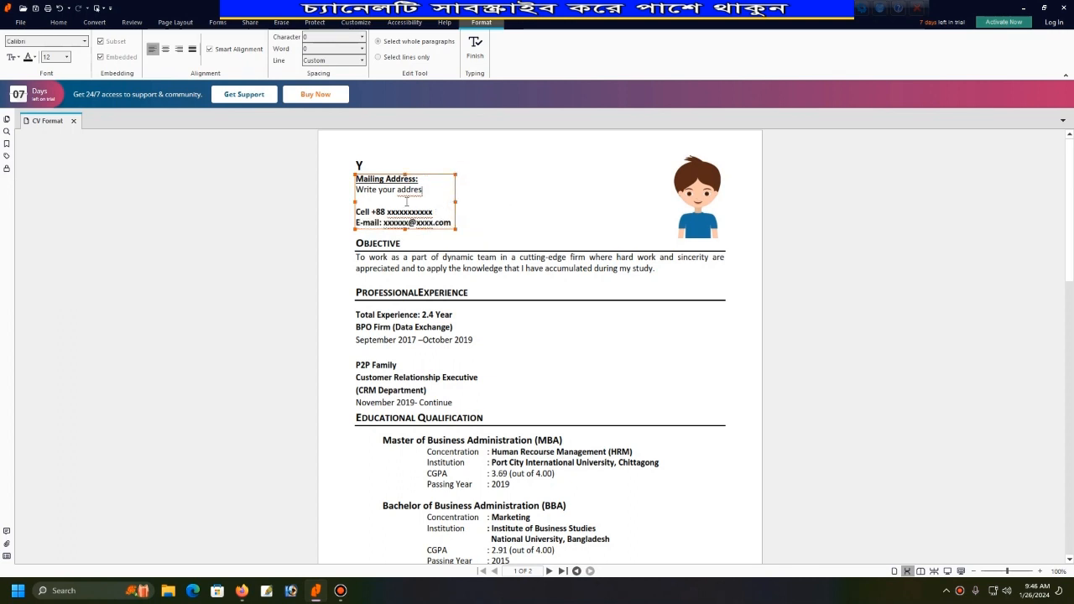
key("BackSpace")
key("Escape")
Re-enter the address text box for editing and dismiss the Feature Guides popup.
left_click(416, 224)
left_click(421, 223)
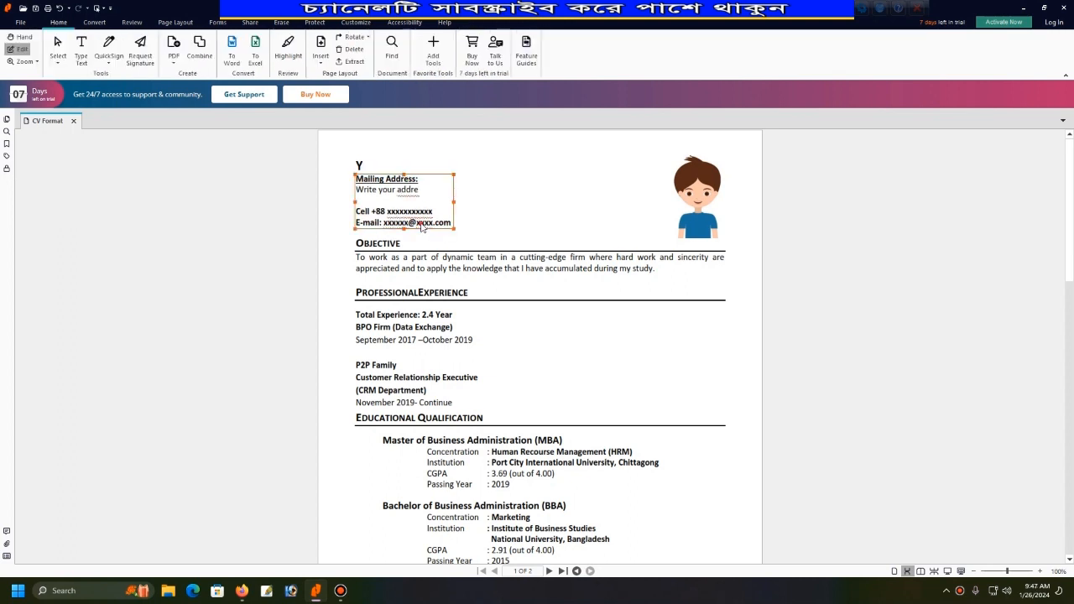
left_click(420, 222)
left_click(419, 222)
left_click(413, 218)
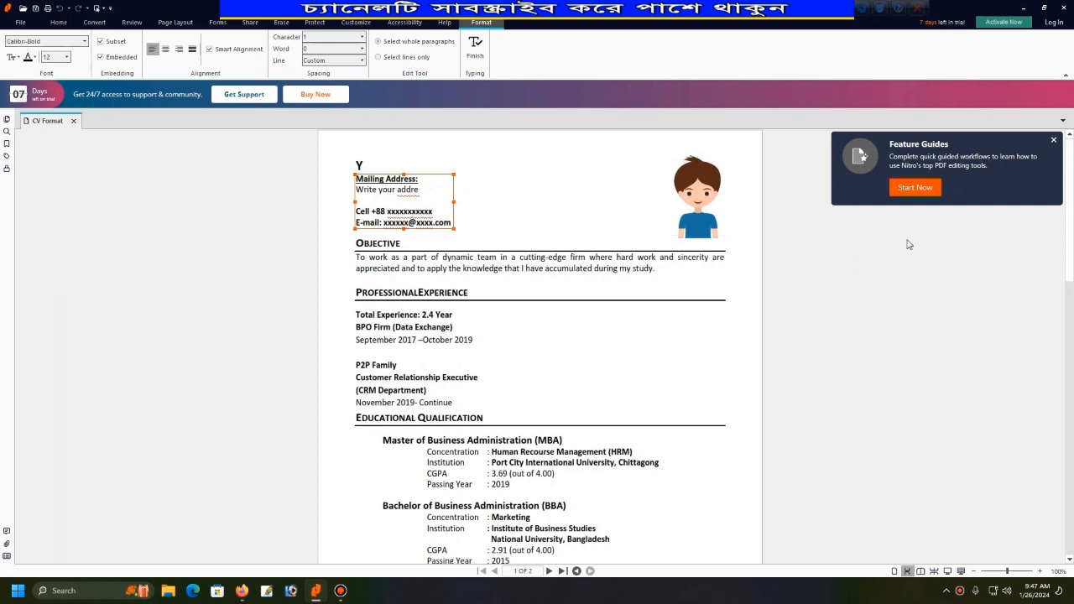
left_click(1053, 140)
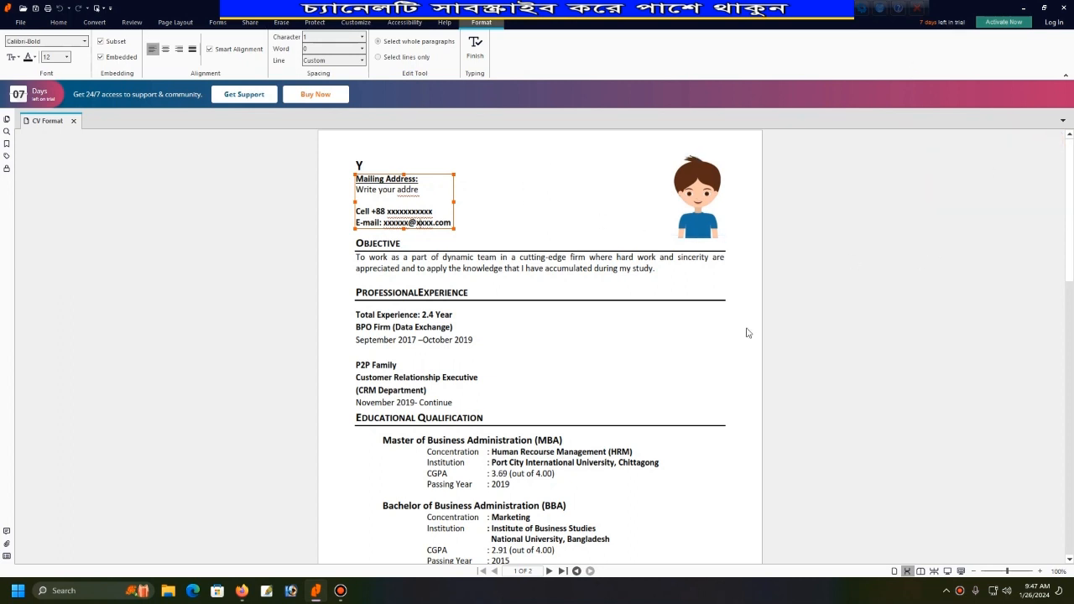
Open CV Format.docx in Word and choose Save As PDF or XPS.
left_click(312, 589)
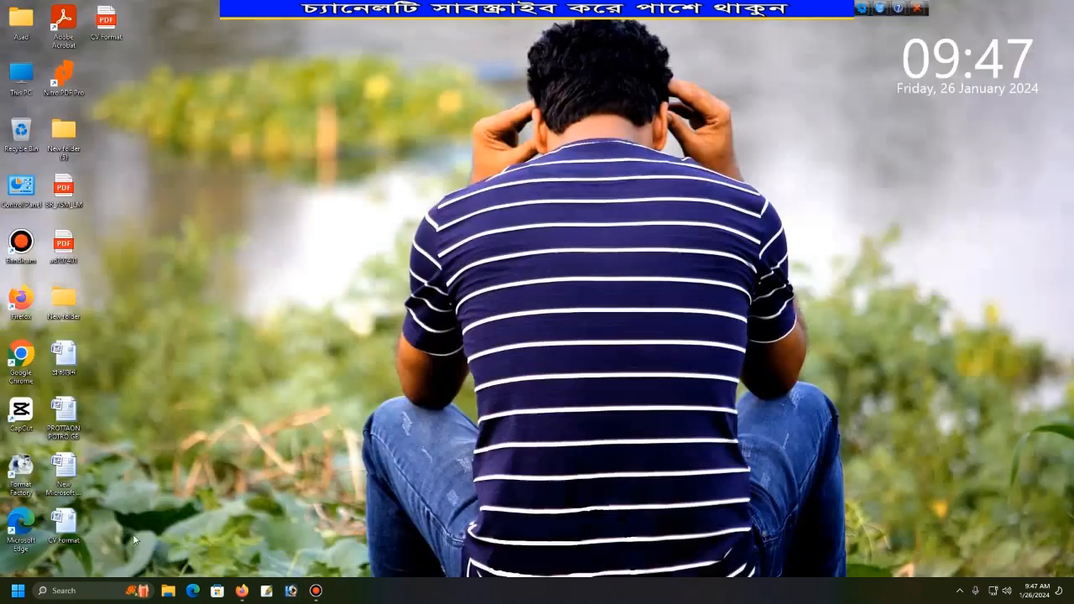
double_click(65, 524)
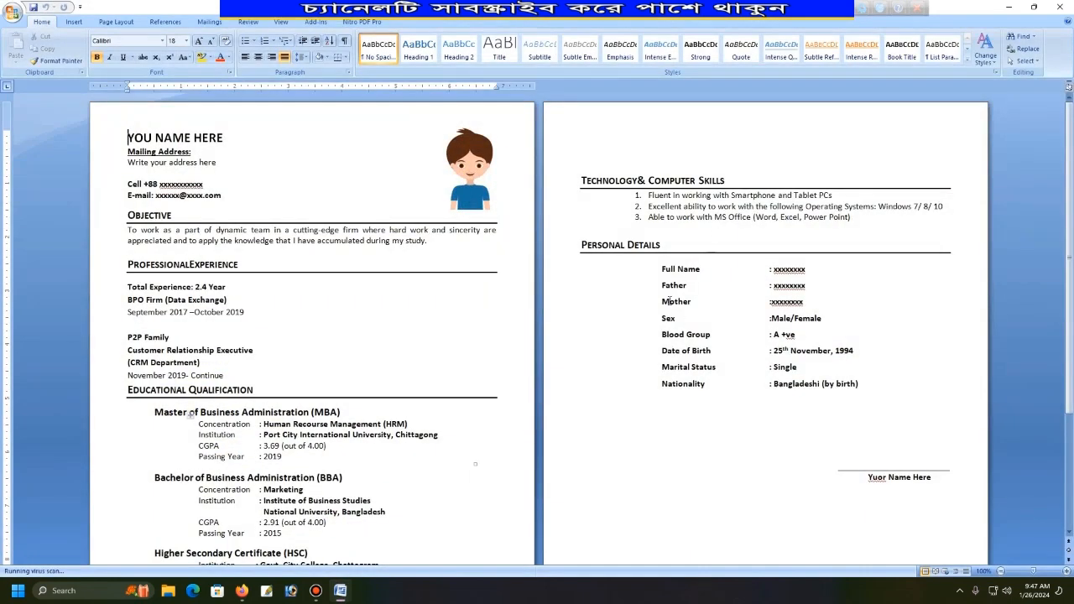
left_click(11, 15)
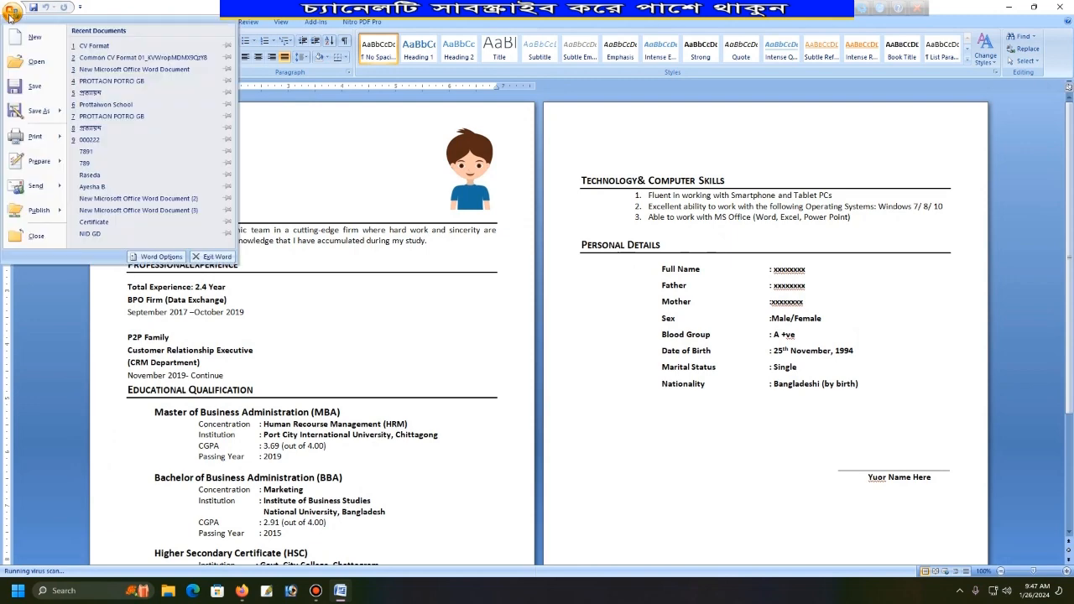
mouse_move(38, 111)
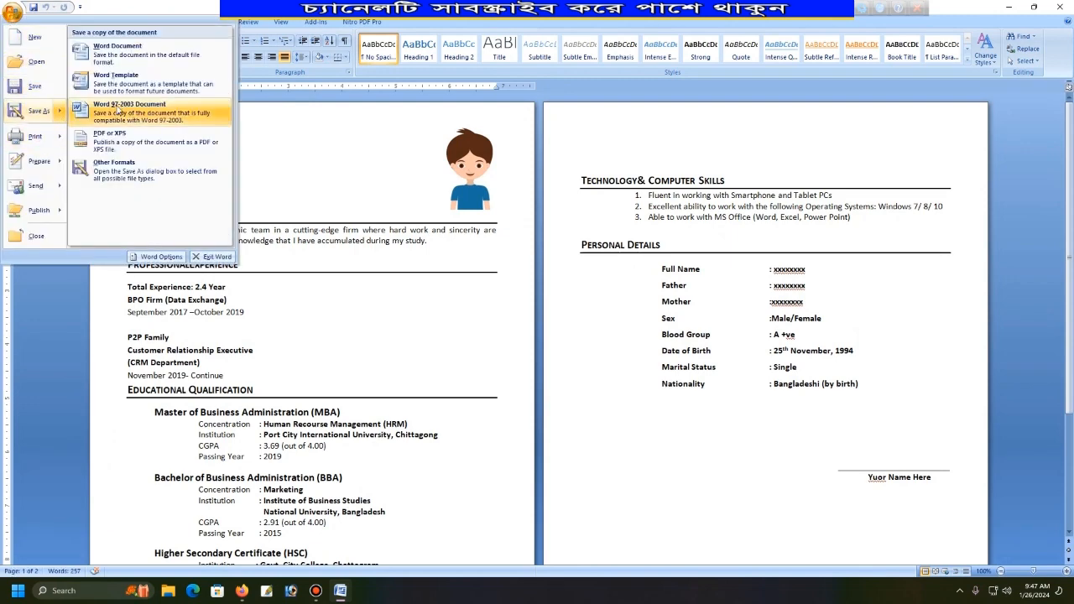
left_click(126, 137)
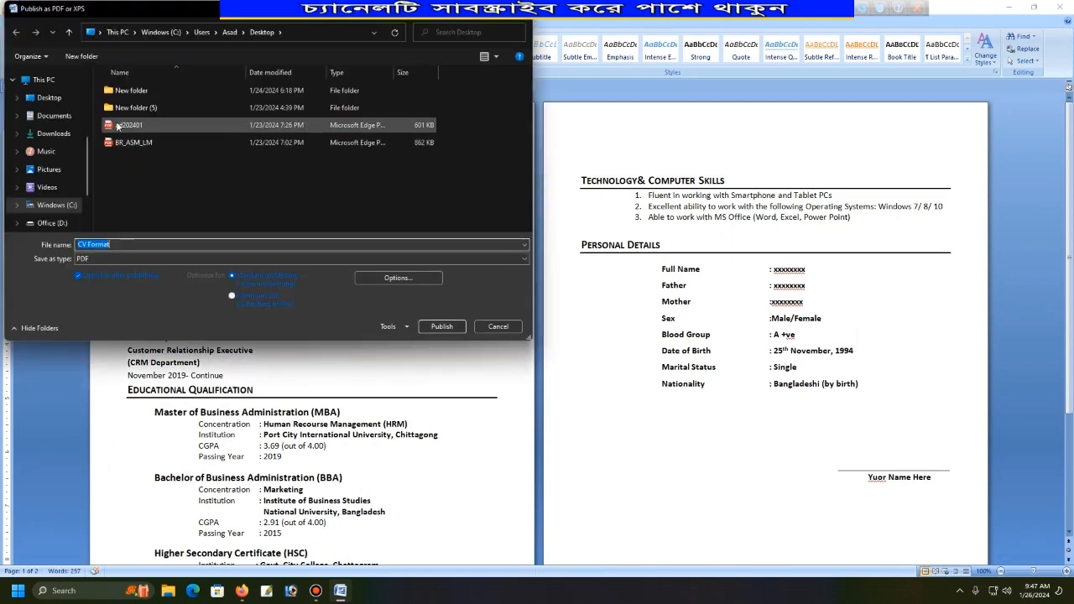
Publish it as CV Format PDF on the Desktop, then close Edge and Word.
left_click(49, 97)
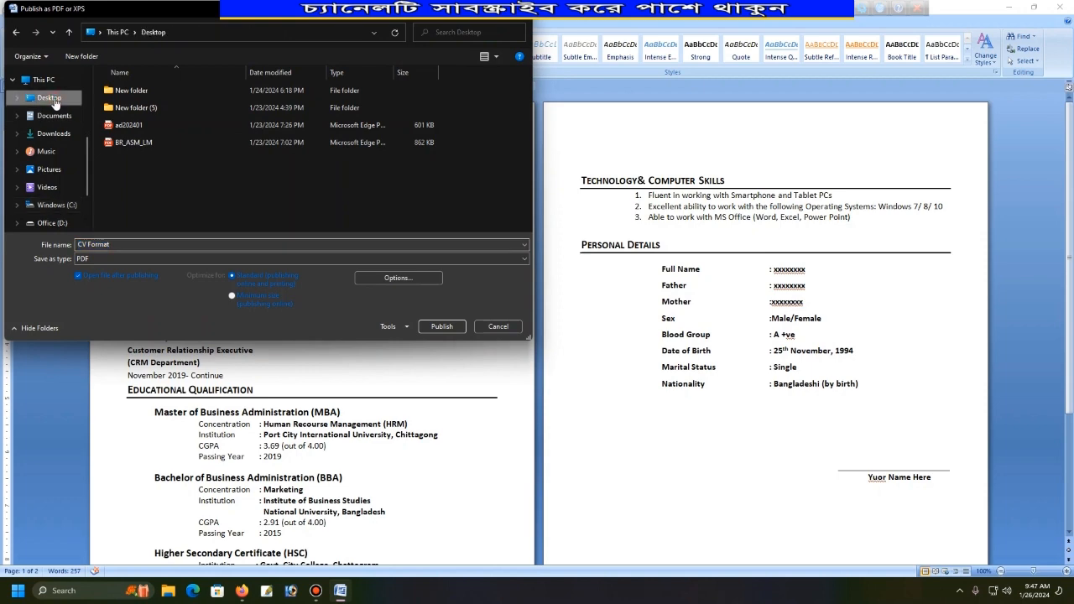
left_click(453, 324)
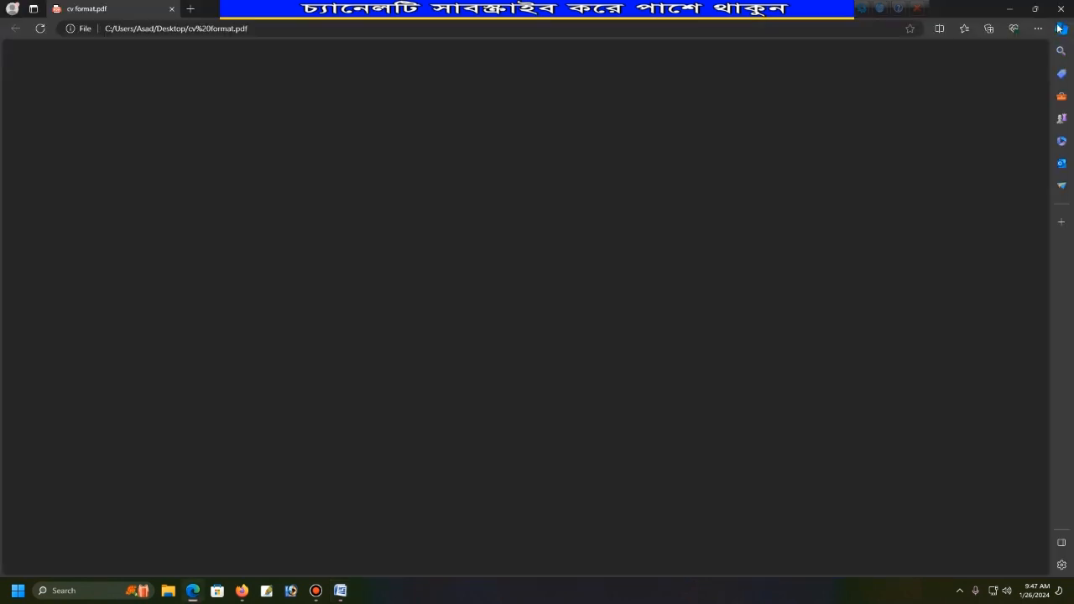
left_click(1060, 9)
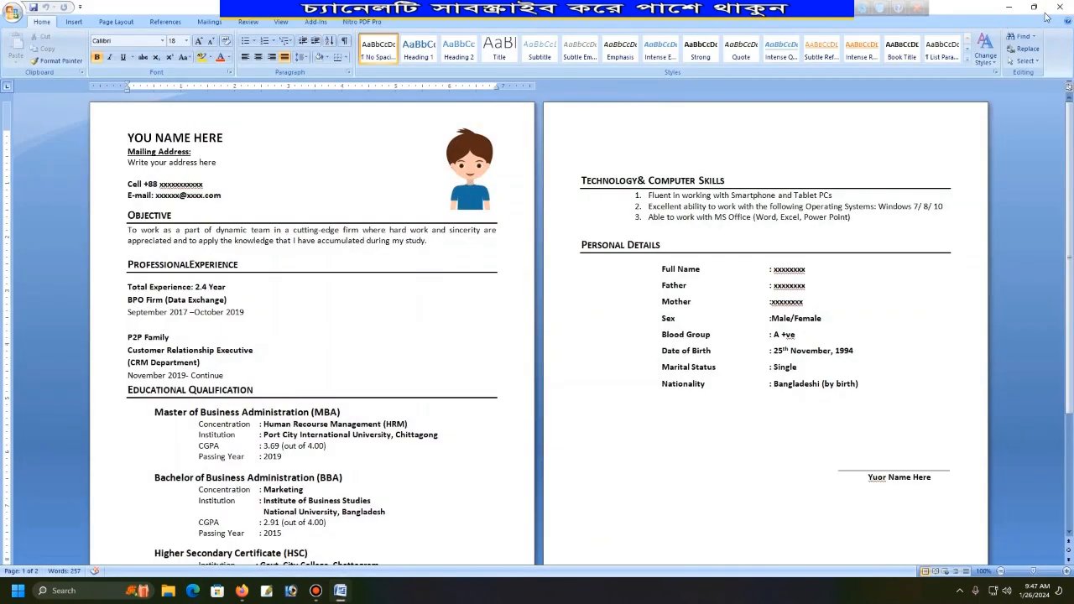
left_click(1060, 6)
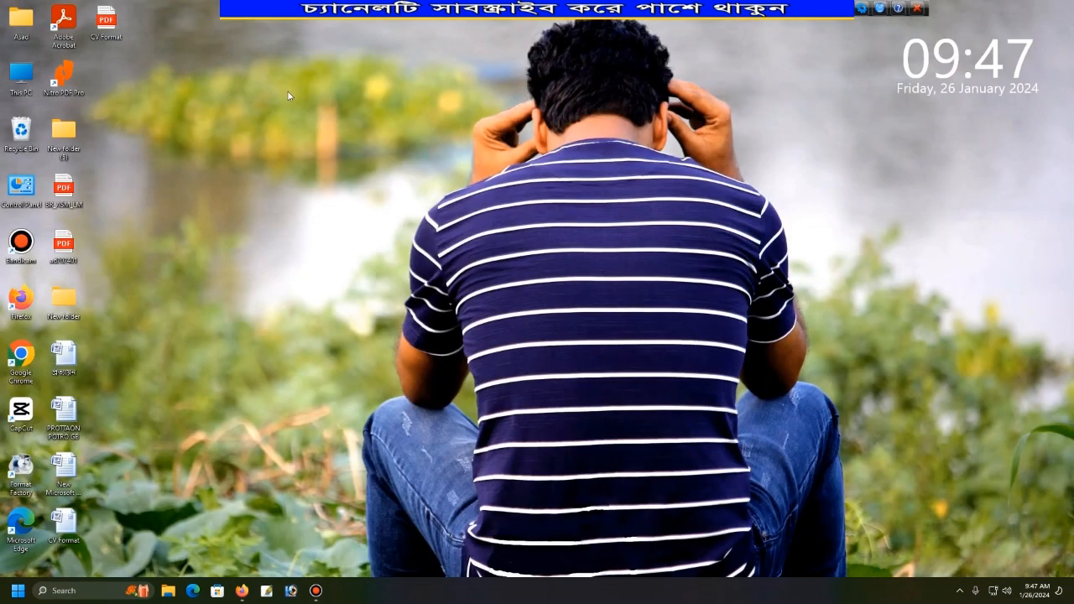
Open the desktop's CV Format PDF with Nitro PDF Pro via Open with.
right_click(105, 26)
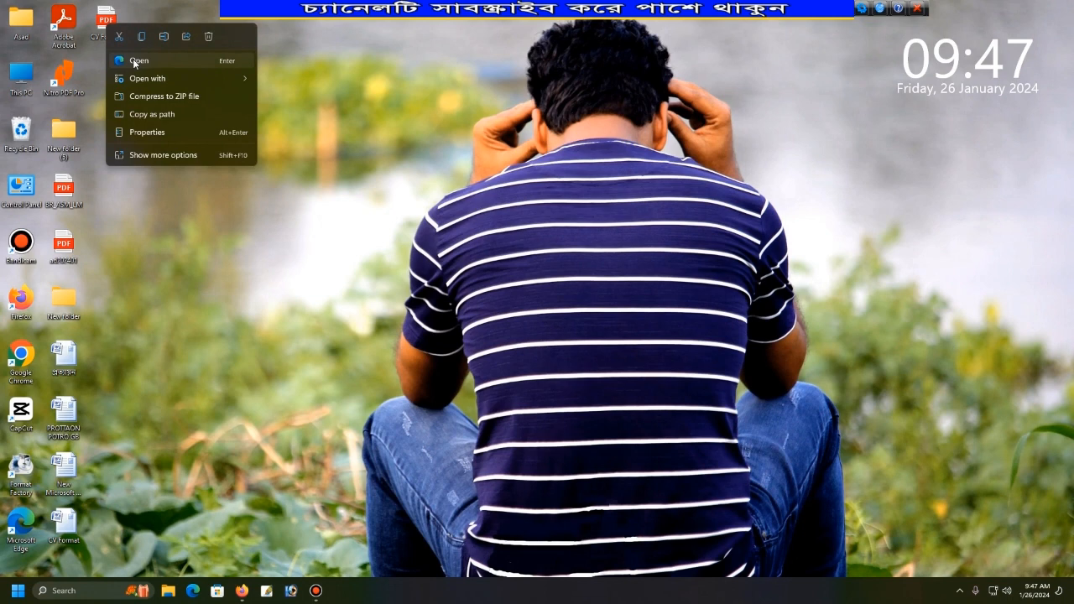
mouse_move(138, 77)
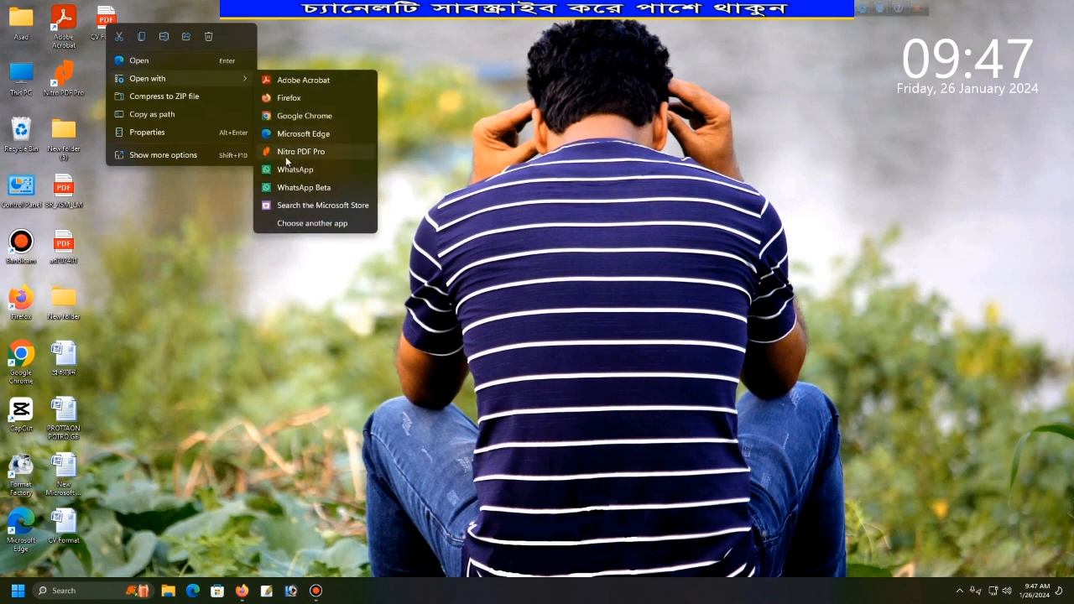
left_click(332, 153)
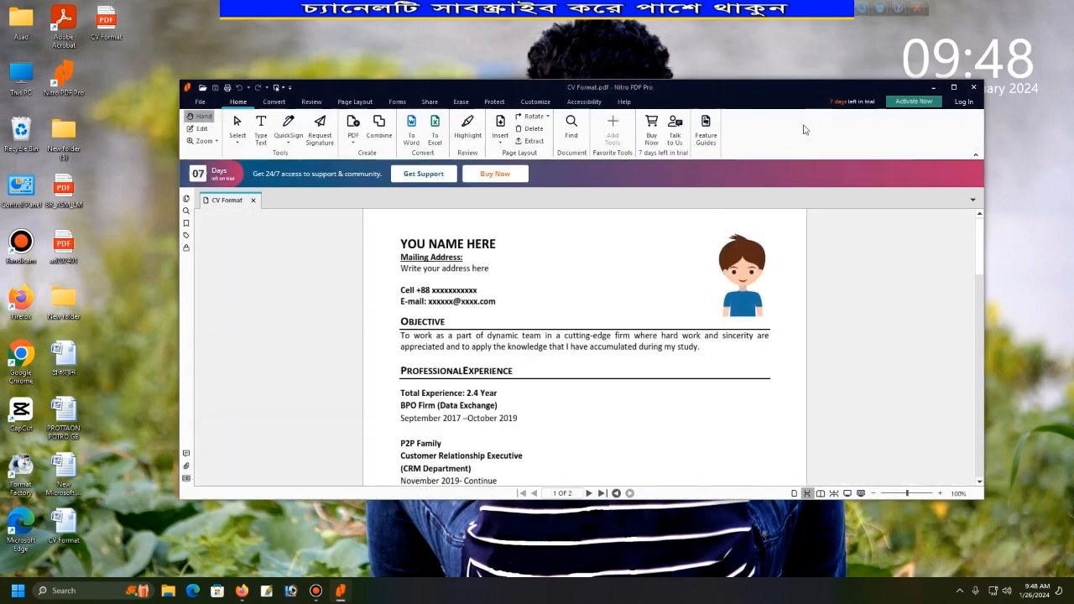
Maximize the Nitro window, block the e-mail link's mailto prompt, and scroll through both pages.
left_click(953, 87)
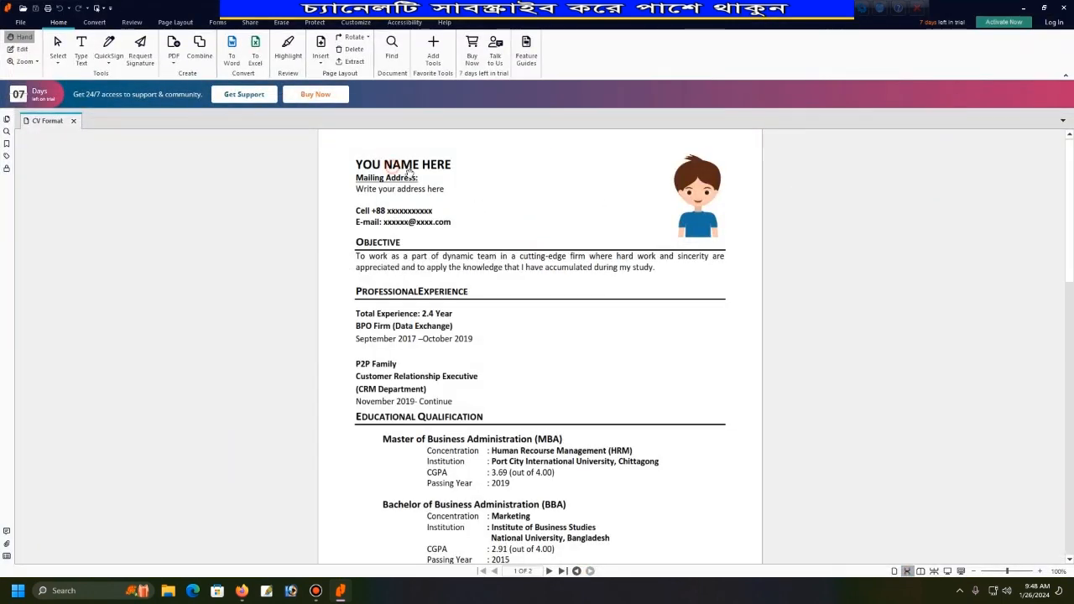
left_click(417, 223)
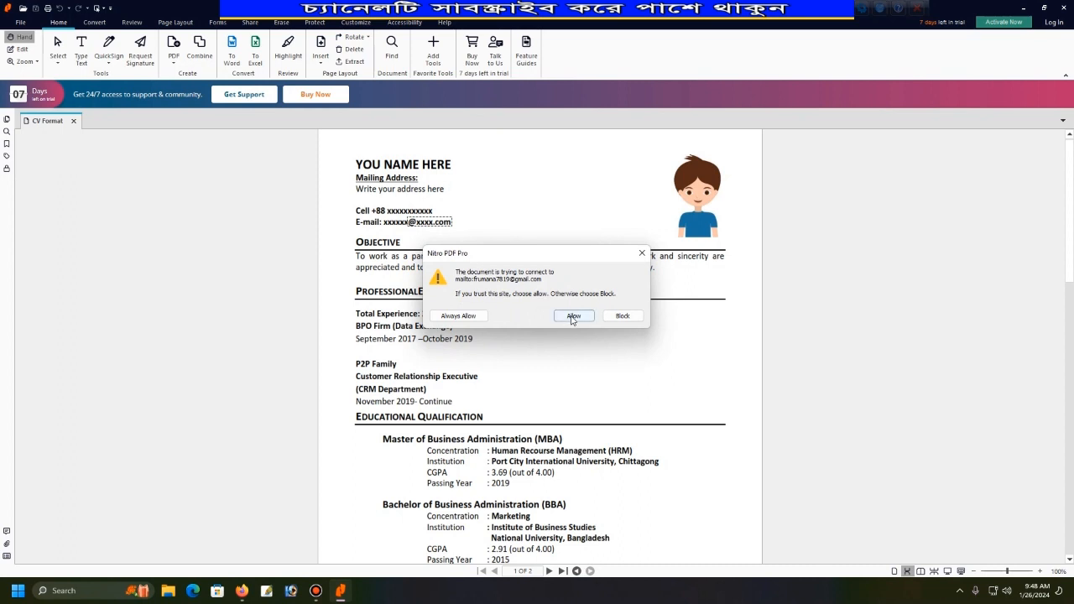
left_click(622, 317)
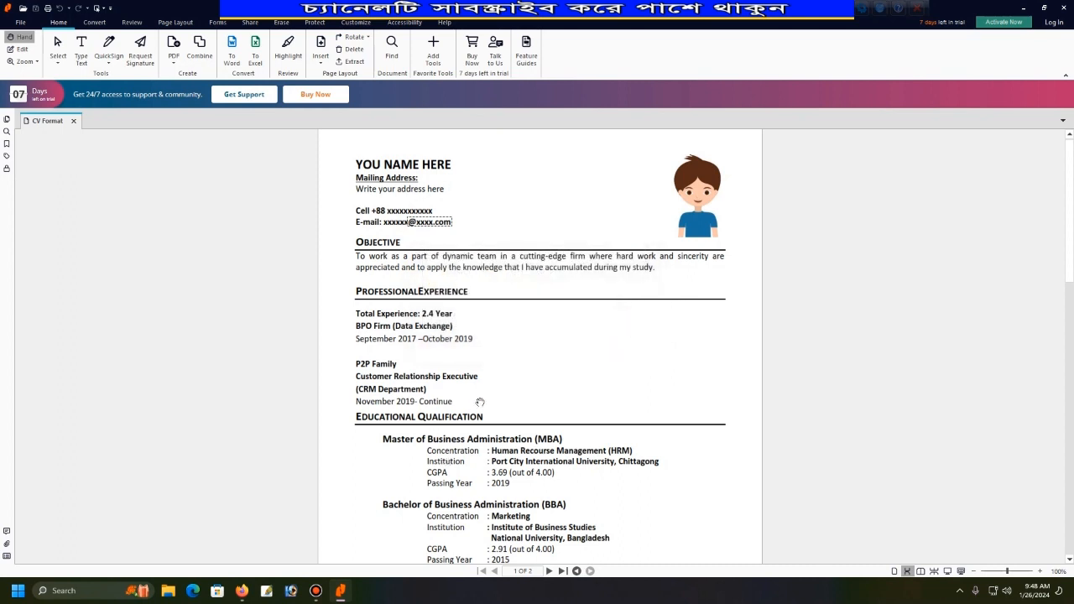
scroll(480, 409, "down", 15)
scroll(483, 415, "down", 3)
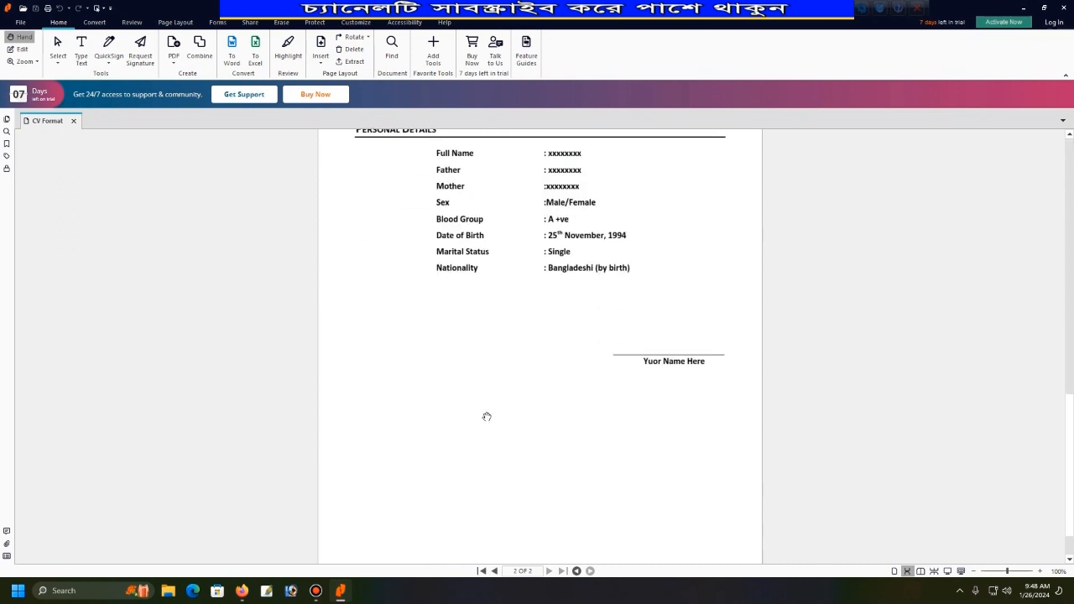
scroll(517, 420, "down", 1)
scroll(524, 417, "up", 3)
scroll(530, 414, "up", 15)
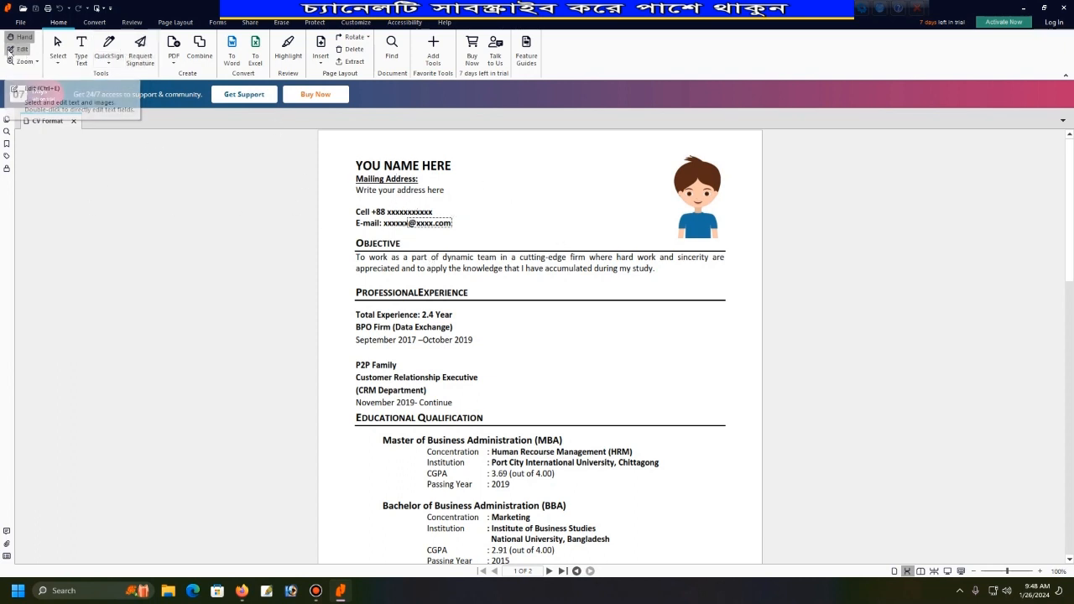
Switch to Edit and select the heading, address, Objective and experience text blocks.
left_click(19, 51)
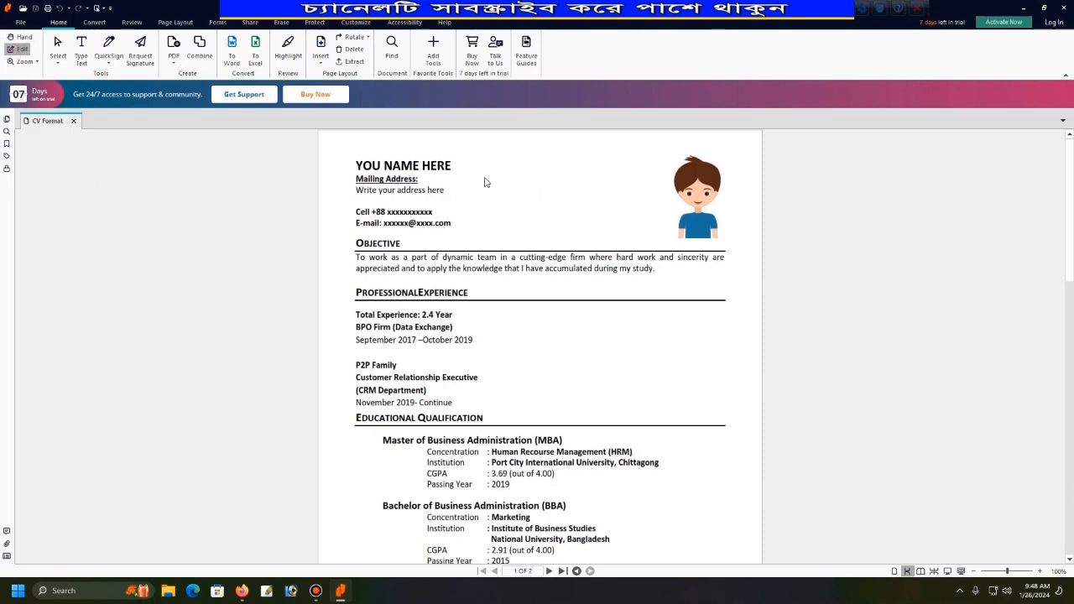
left_click(427, 166)
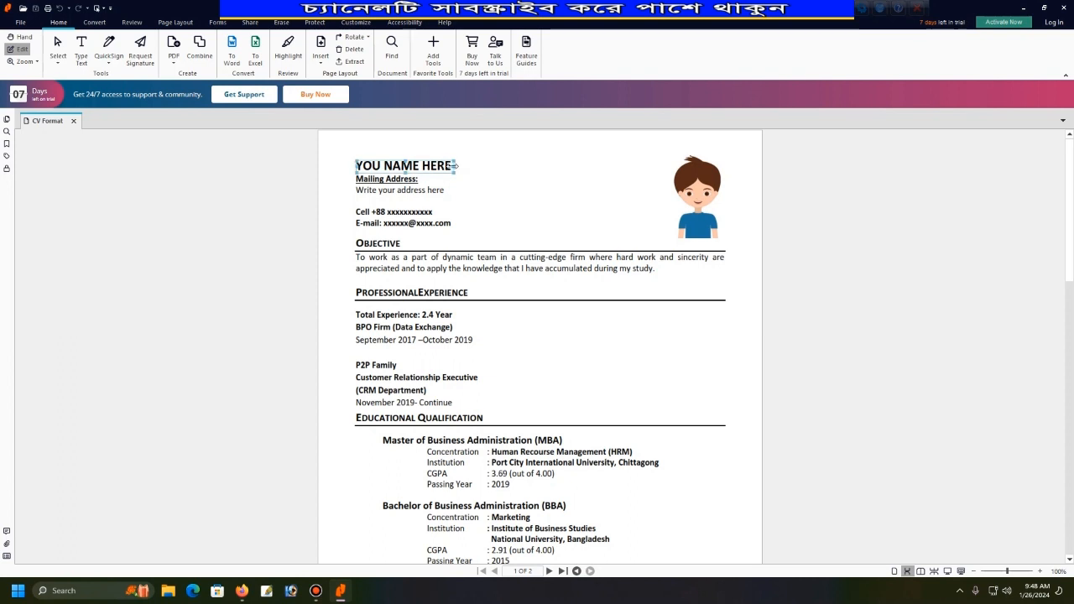
left_click(402, 182)
left_click(405, 262)
left_click(430, 334)
scroll(430, 334, "down", 2)
Select the MBA, BBA, HSC and SSC education blocks in turn.
left_click(448, 260)
left_click(445, 279)
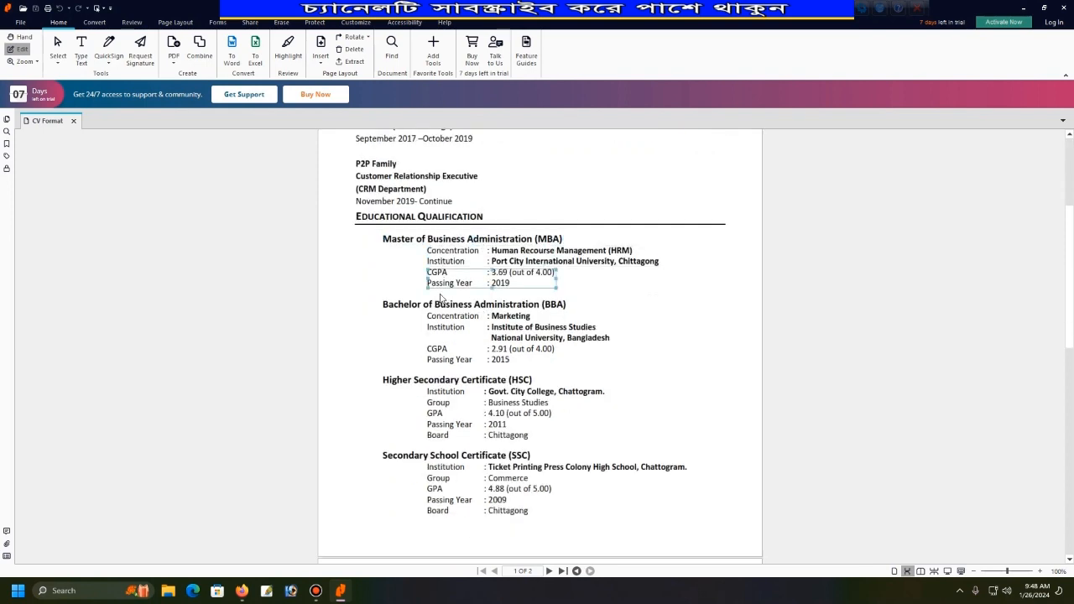
left_click(457, 334)
left_click(453, 353)
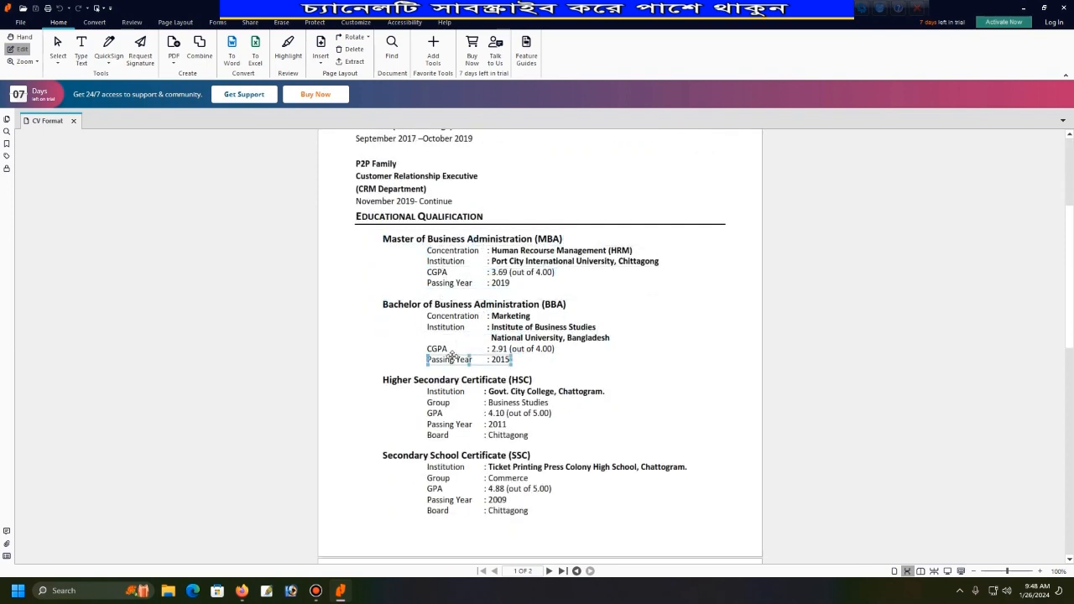
left_click(453, 403)
left_click(462, 478)
scroll(469, 304, "down", 3)
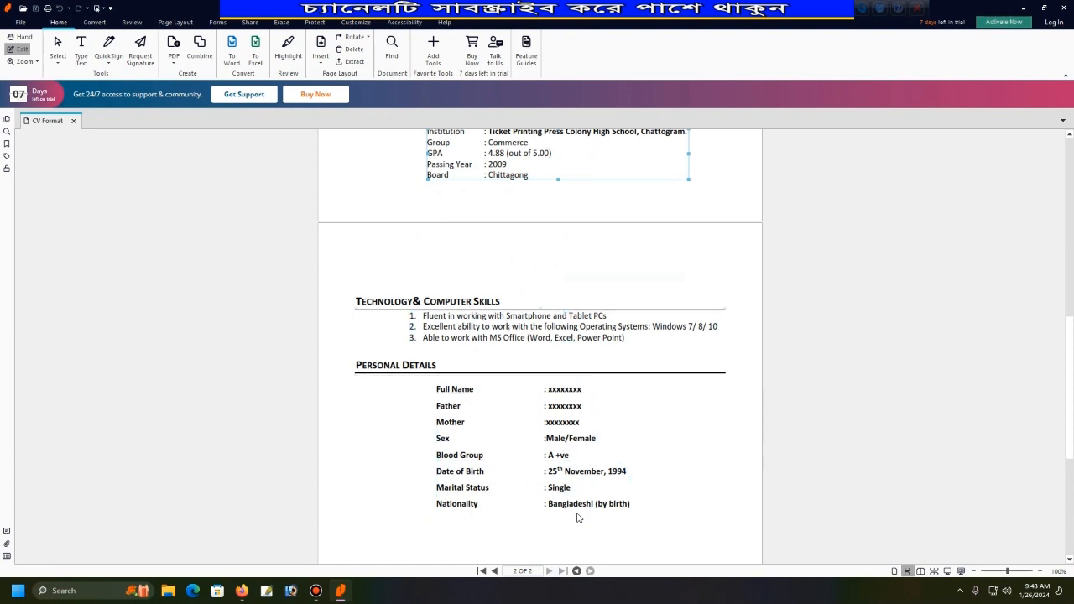
scroll(575, 517, "down", 2)
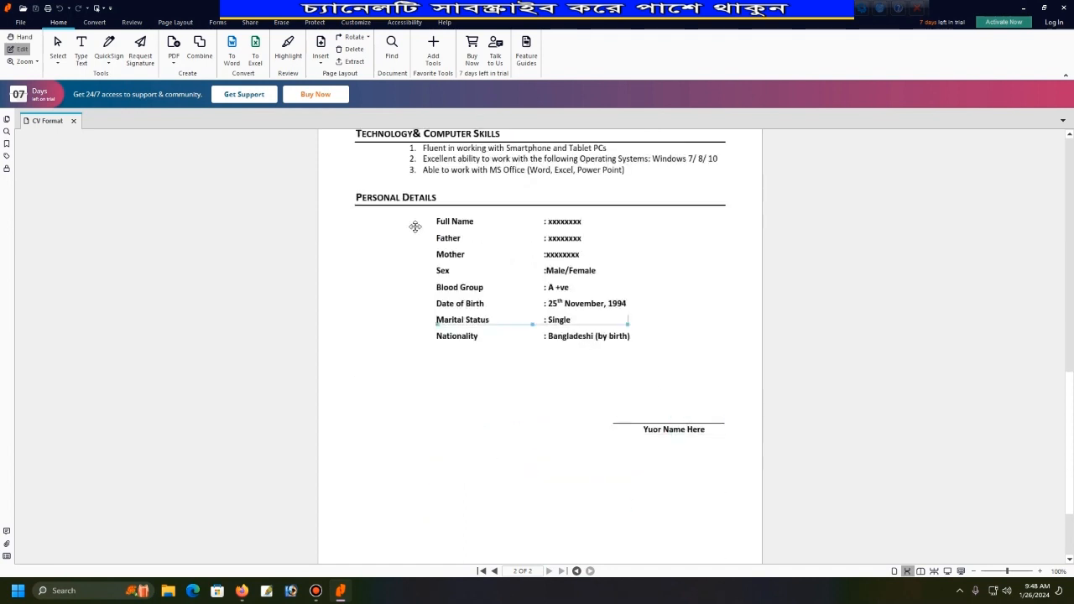
scroll(574, 238, "up", 10)
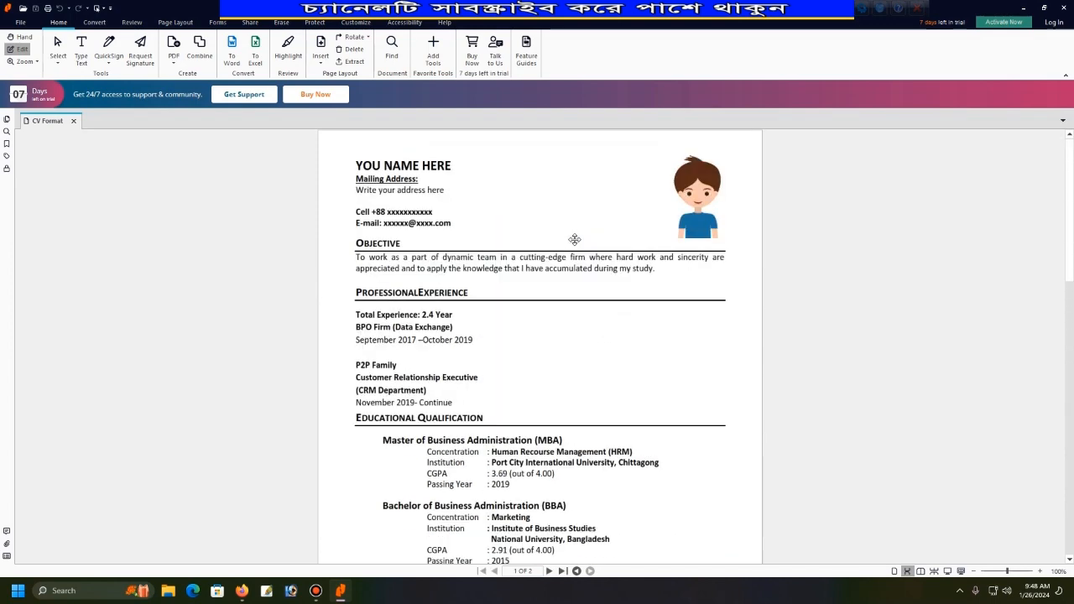
Replace the YOU NAME HERE heading with the candidate's full name.
left_click(379, 166)
left_click(401, 190)
left_click(400, 161)
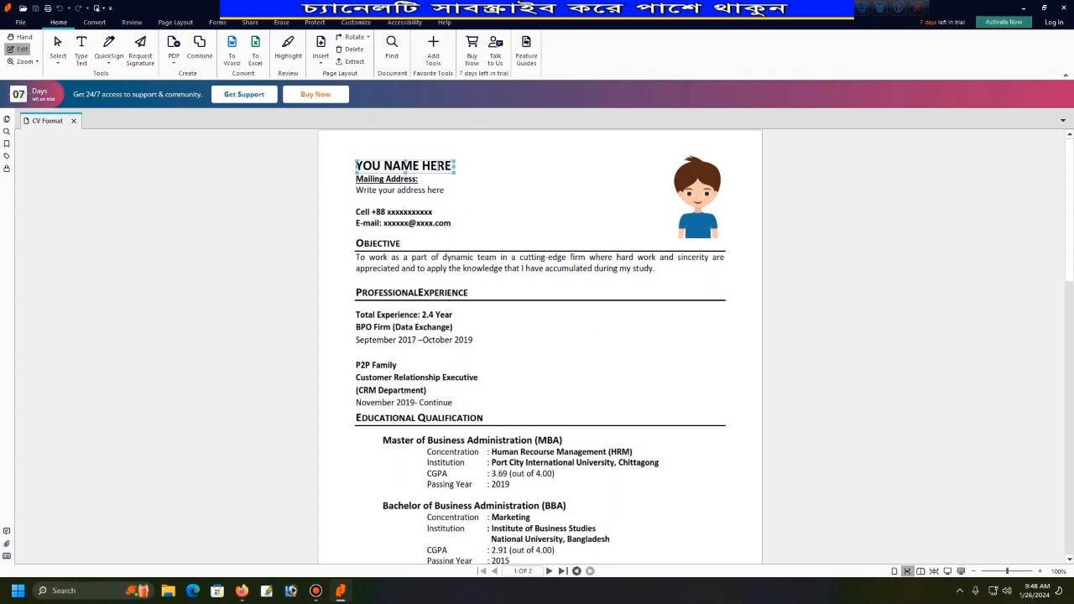
left_click(436, 165)
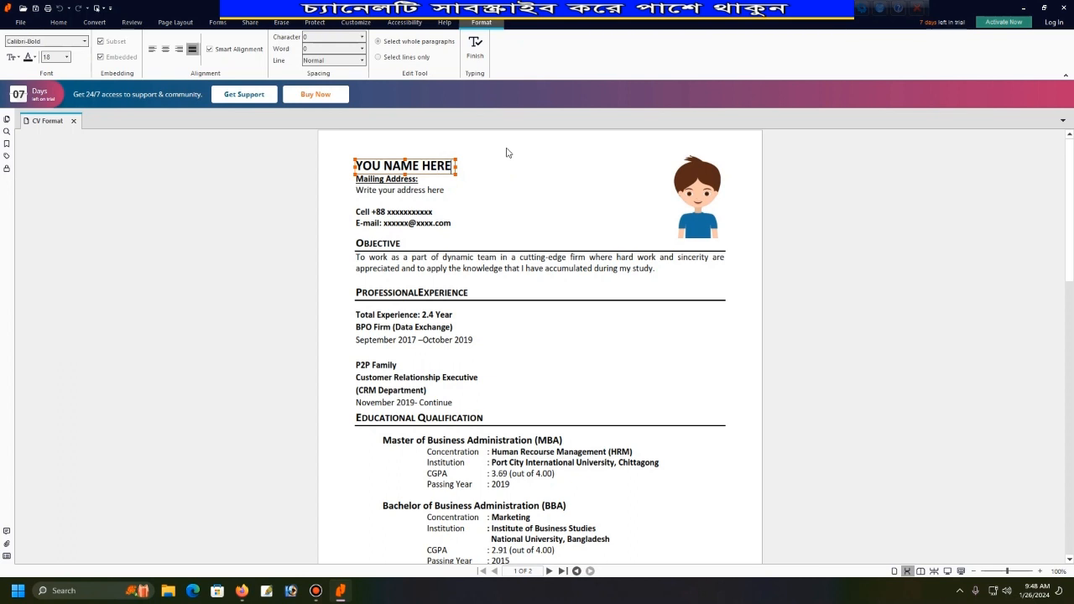
key("BackSpace")
key("BackSpace")
key("BackSpace")
key("BackSpace")
key("BackSpace")
key("BackSpace")
key("BackSpace")
key("BackSpace")
key("BackSpace")
key("BackSpace")
key("BackSpace")
key("BackSpace")
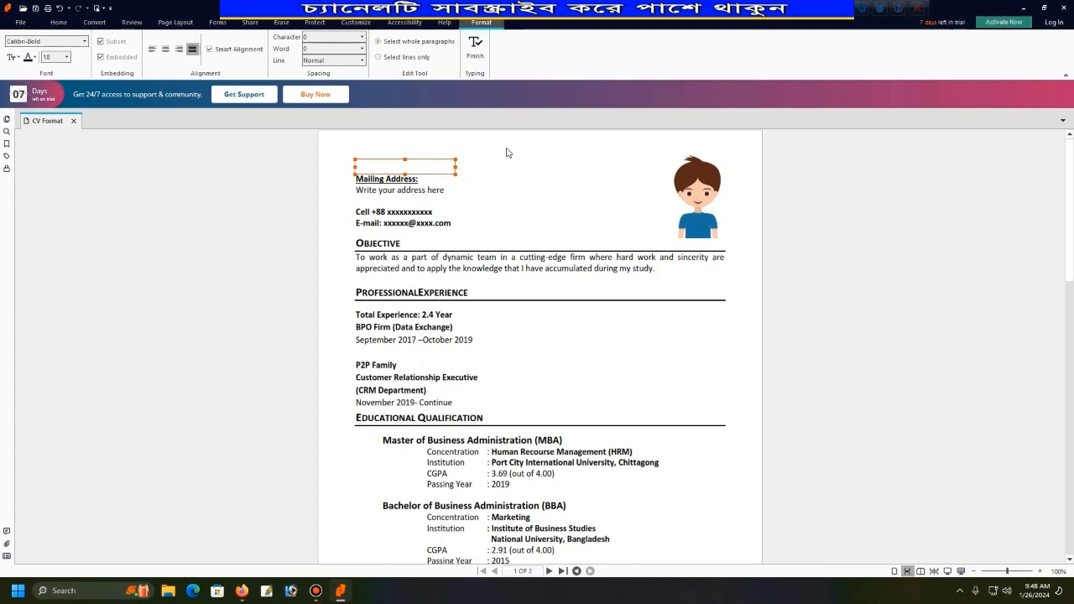
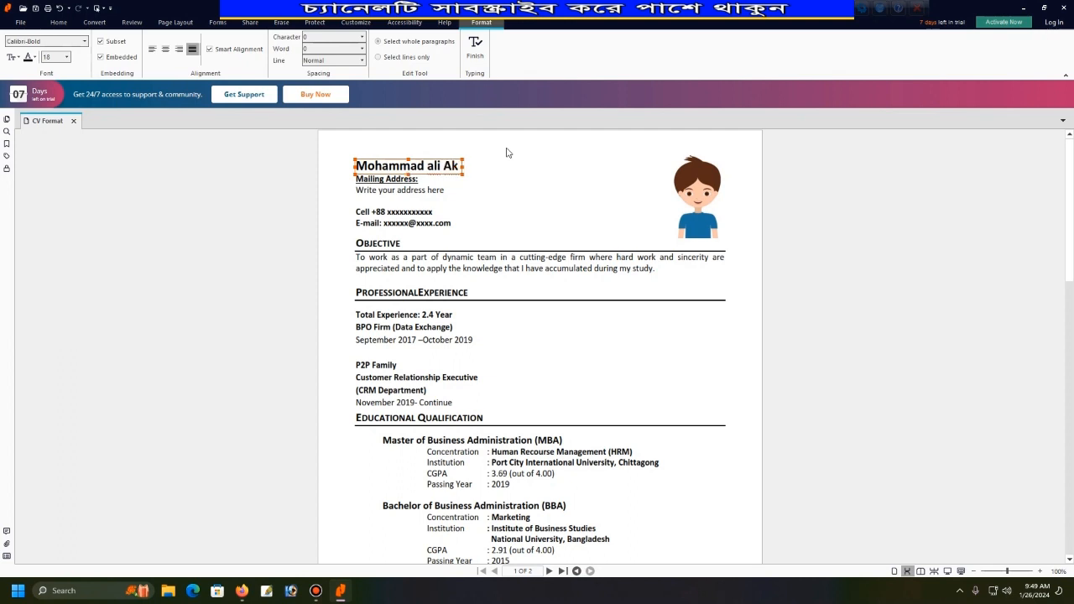
left_click(291, 184)
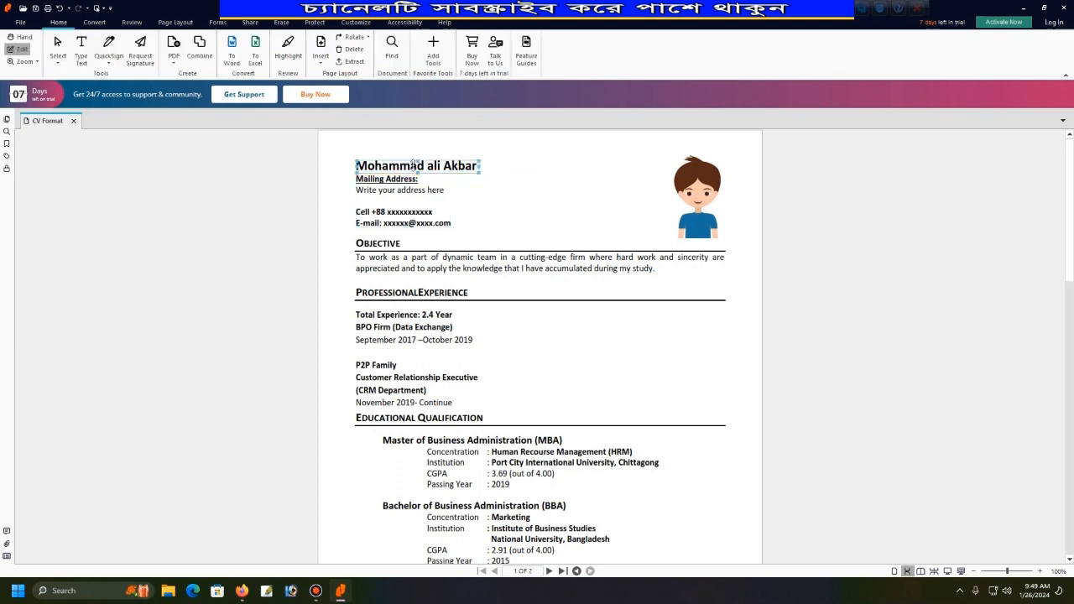
Select the name heading and slightly resize its text box.
left_click(449, 181)
left_click(466, 167)
mouse_move(479, 166)
left_mouse_down()
mouse_move(570, 165)
mouse_move(483, 165)
left_mouse_up()
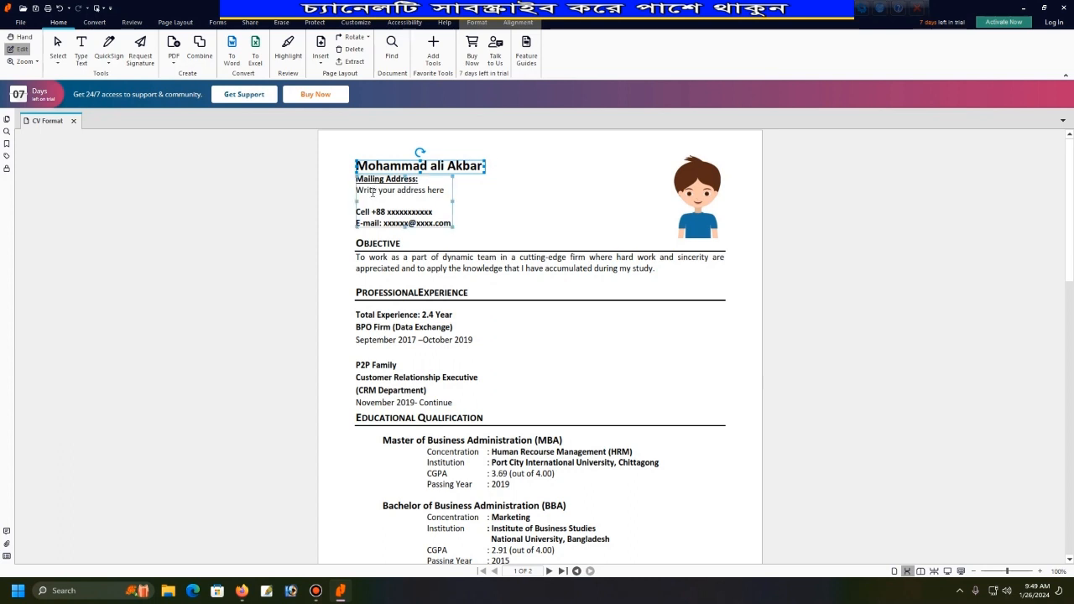
Replace the x's after Cell +88 with the mobile number, keeping E-mail on its own line.
left_click(370, 189)
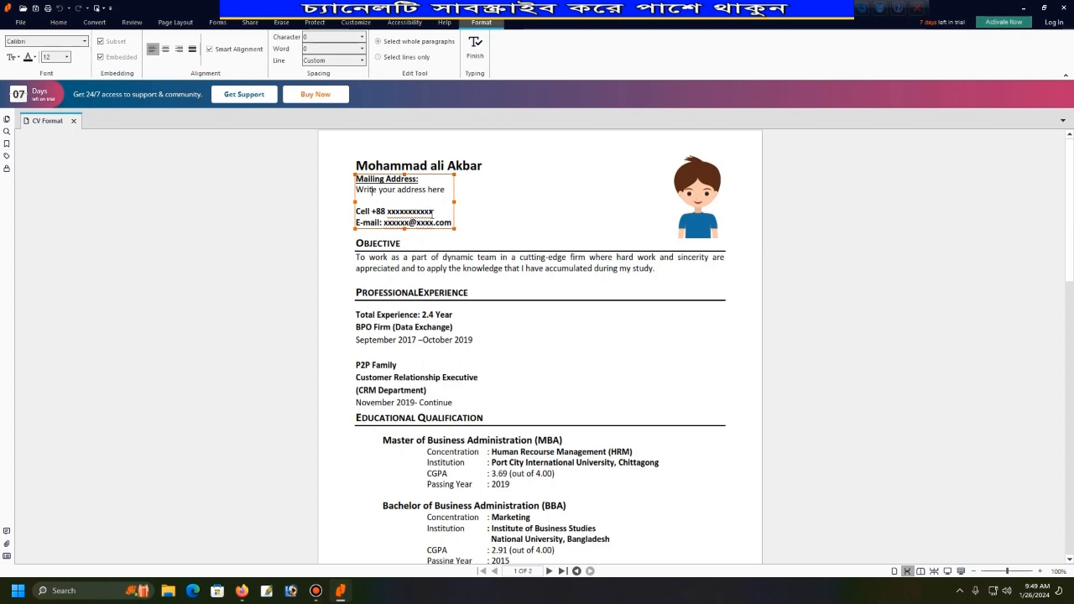
left_click(434, 212)
key("Delete")
key("BackSpace")
key("BackSpace")
key("BackSpace")
key("BackSpace")
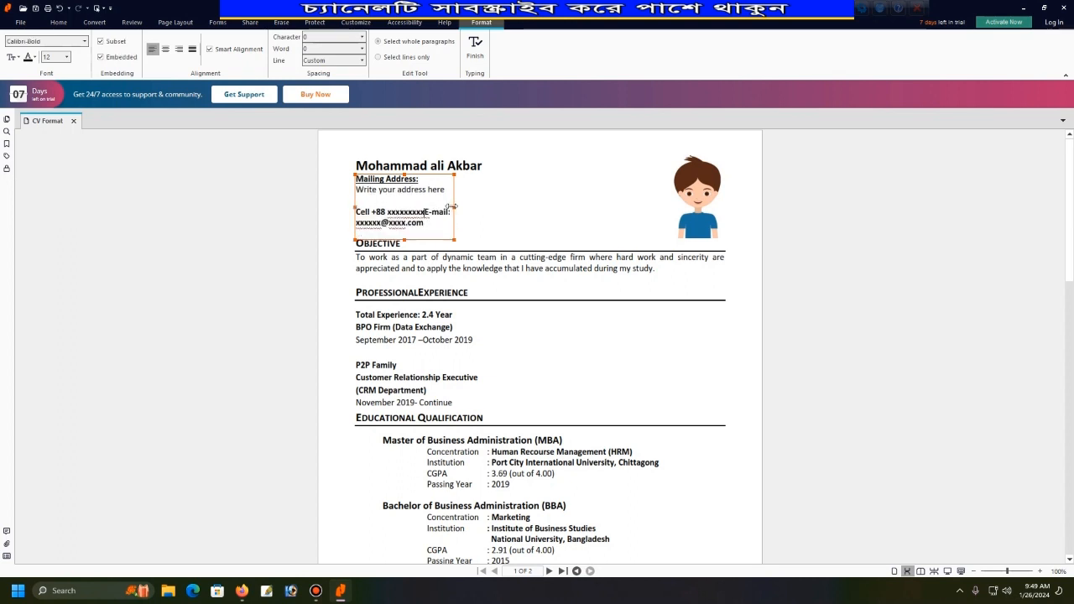
key("BackSpace")
key("BackSpace")
key("BackSpace")
key("BackSpace")
key("BackSpace")
key("BackSpace")
key("BackSpace")
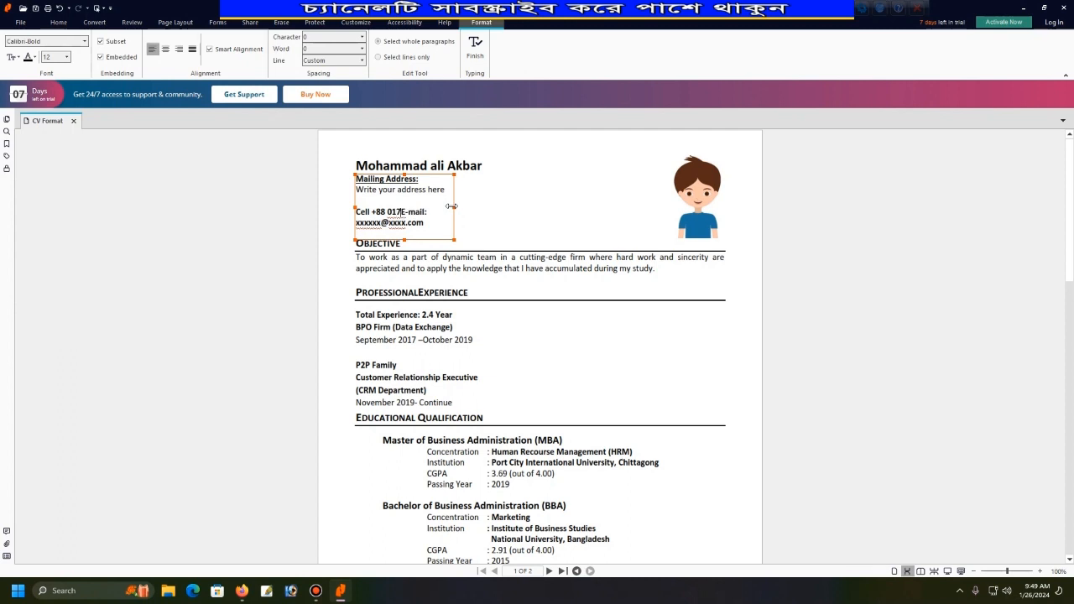
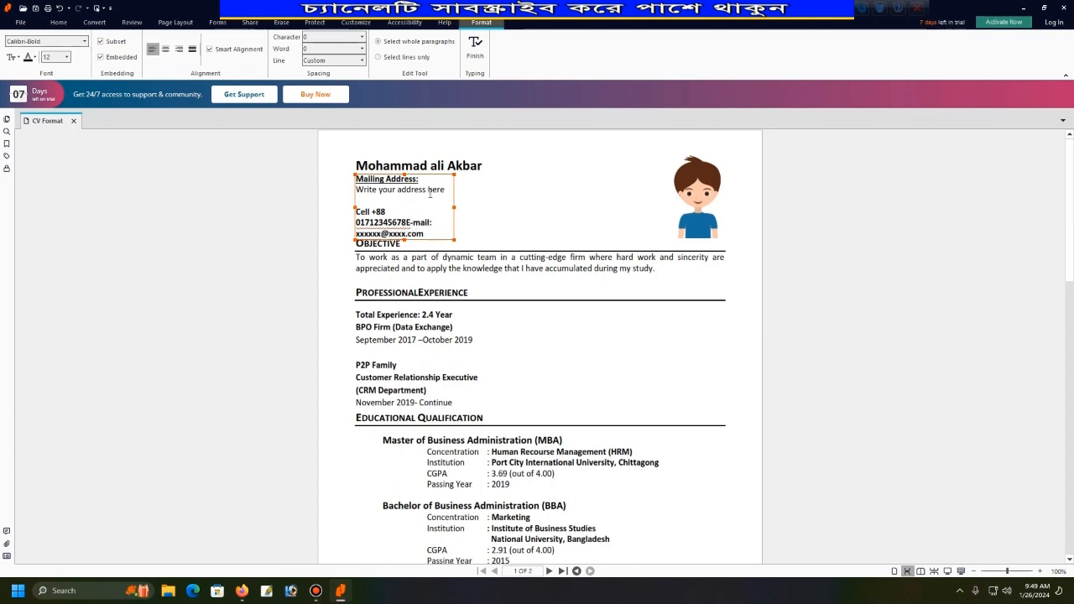
key("Return")
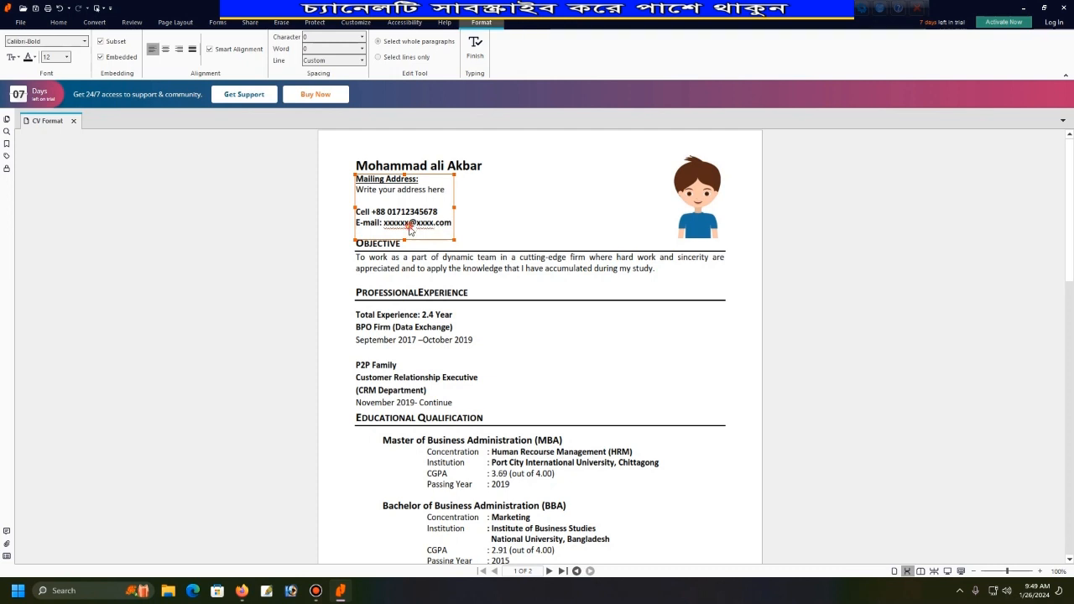
key("Escape")
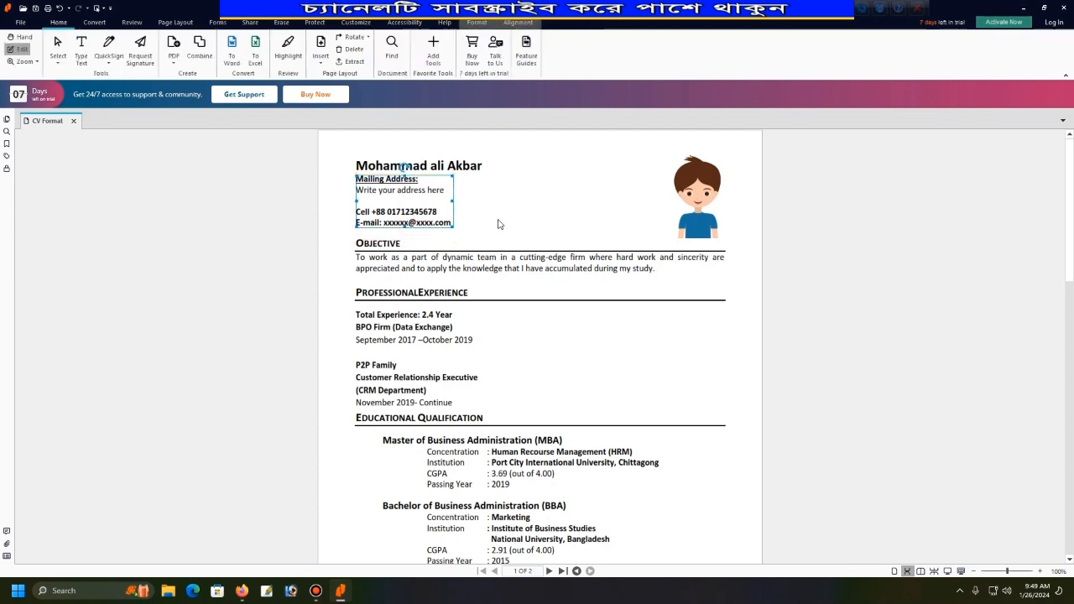
Replace the placeholder e-mail with the candidate's Gmail address.
left_click(420, 226)
left_click(421, 222)
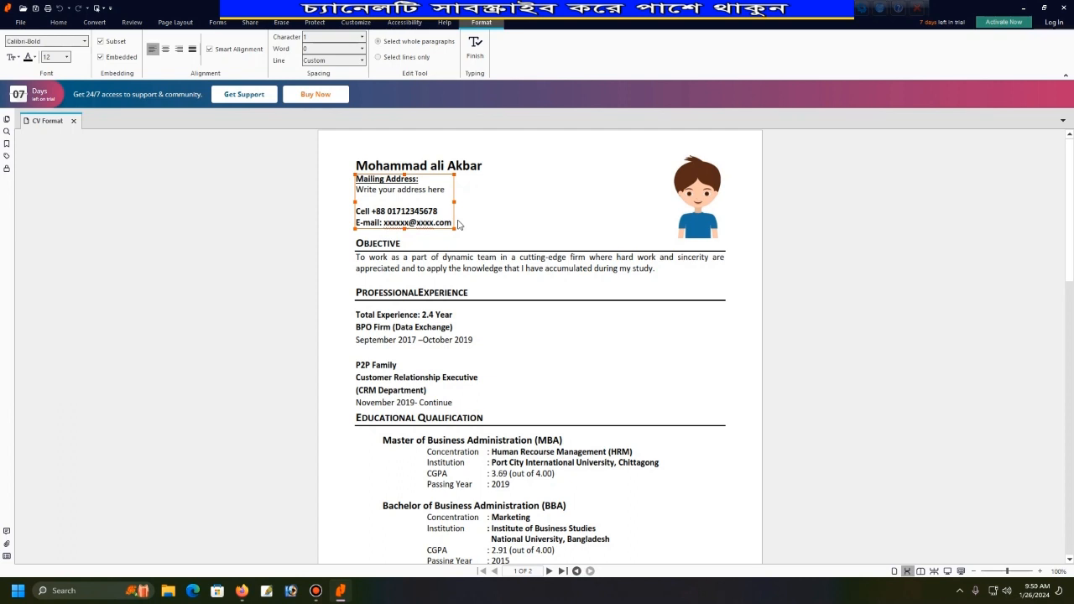
key("BackSpace")
key("BackSpace")
key("BackSpace")
key("BackSpace")
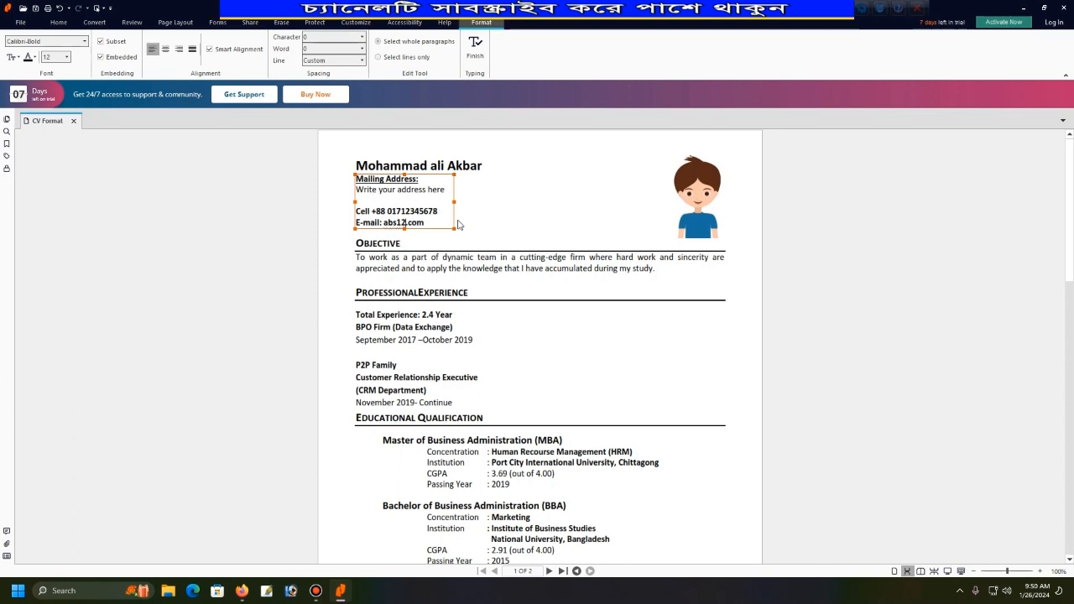
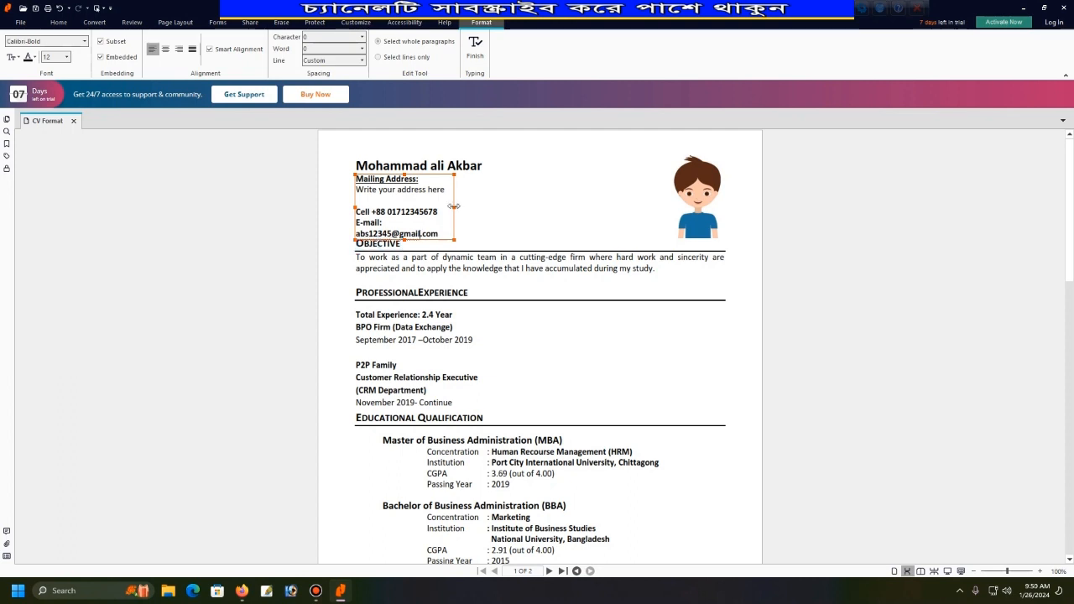
Widen the contact box and fix the line breaks so the e-mail fits on one line.
left_click_drag(455, 208, 467, 211)
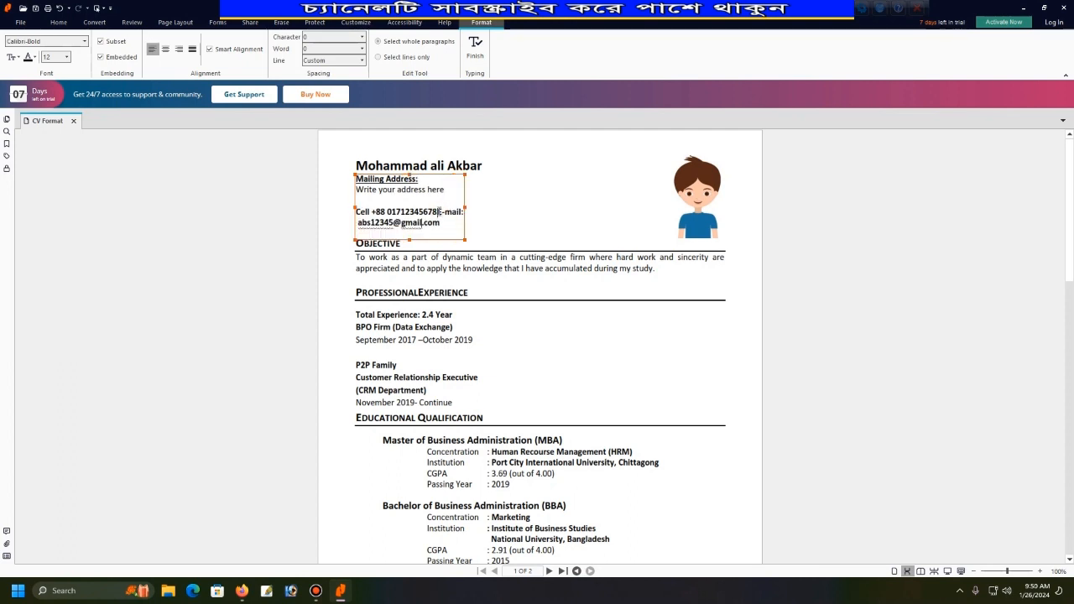
key("Return")
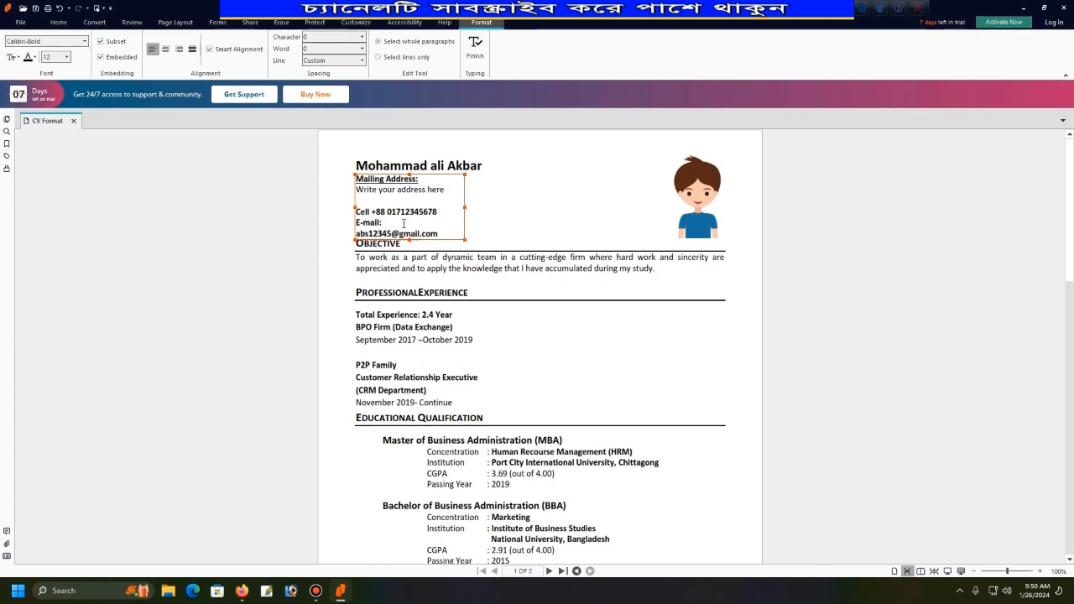
key("Delete")
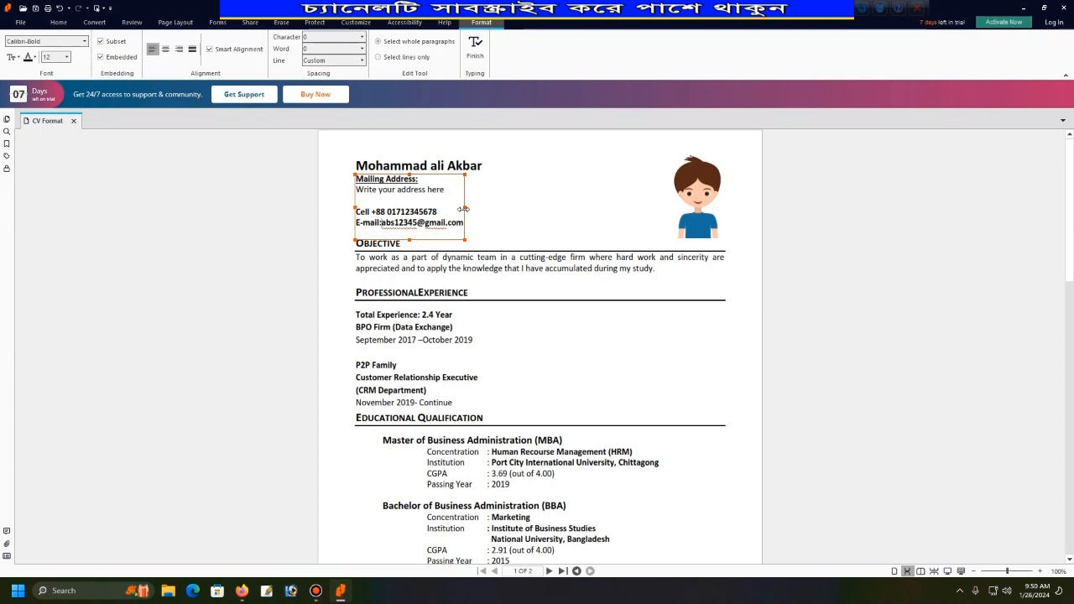
left_click_drag(465, 207, 471, 207)
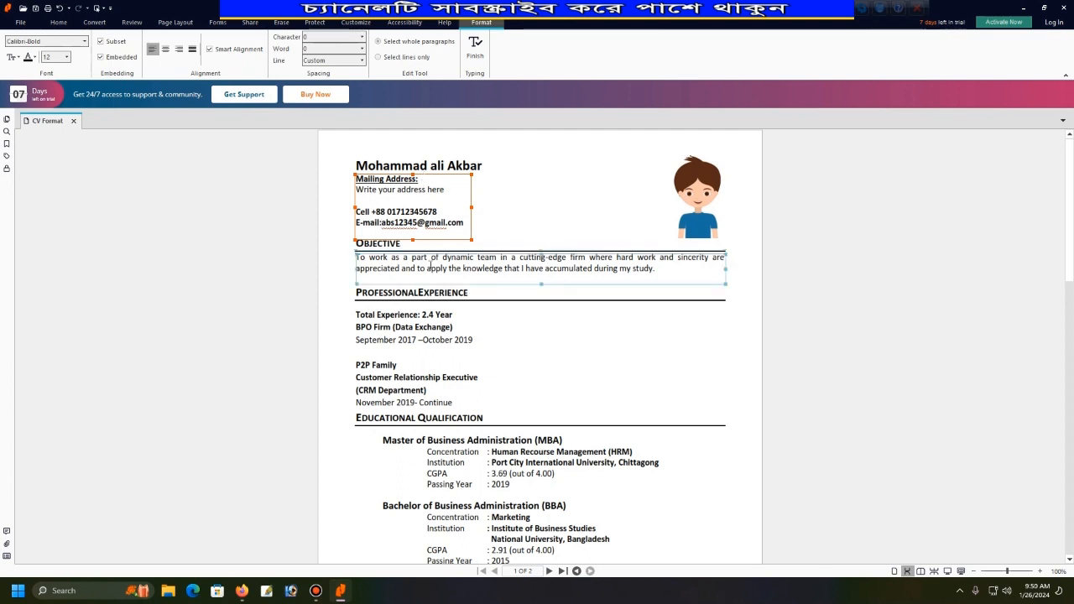
Select the Objective paragraph and Professional Experience heading, then scroll to Education.
left_click(371, 269)
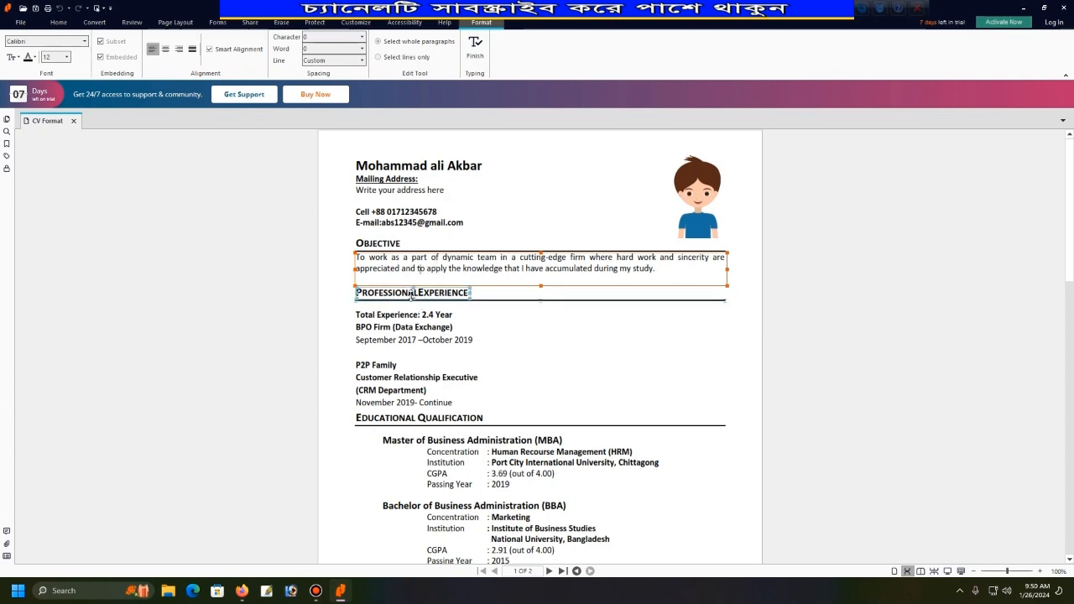
left_click(419, 291)
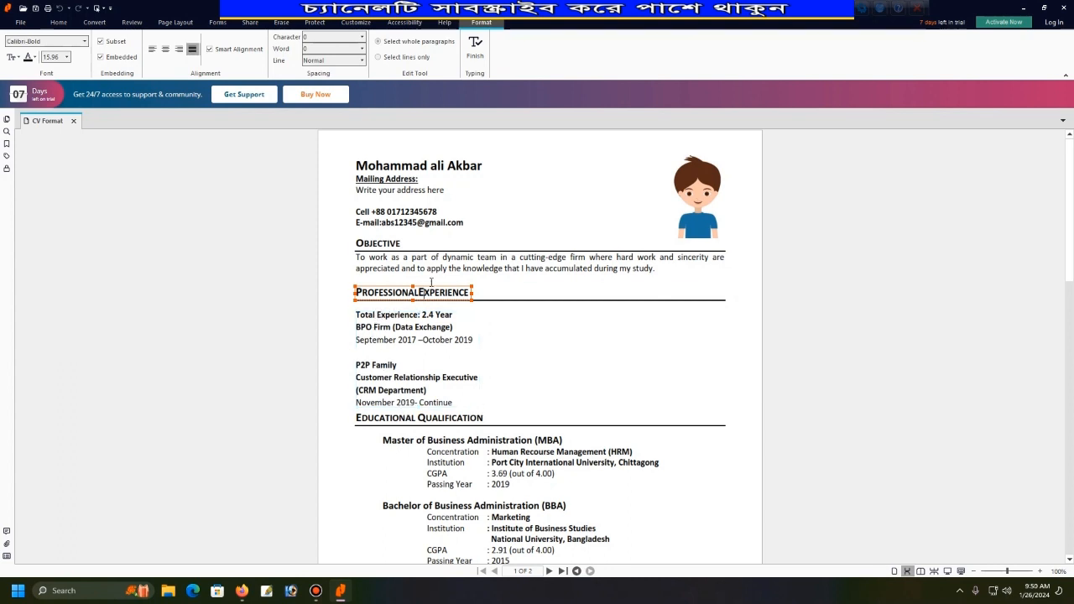
scroll(416, 392, "down", 5)
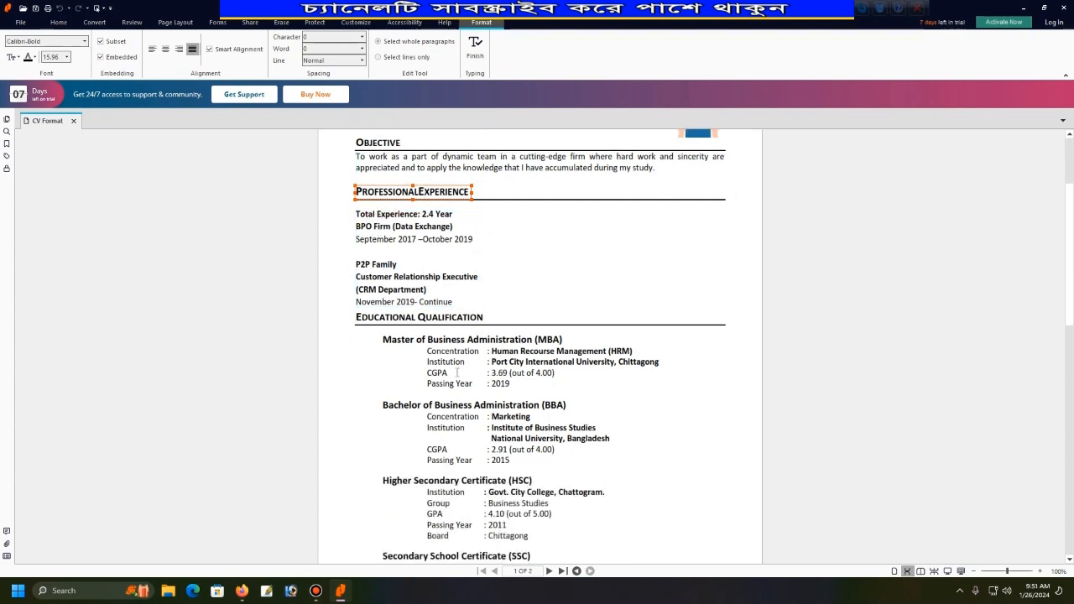
Change the MBA Passing Year from 2019 to 2020 and retype 'of' in the CGPA's '(out of 4.00)'.
left_click(510, 283)
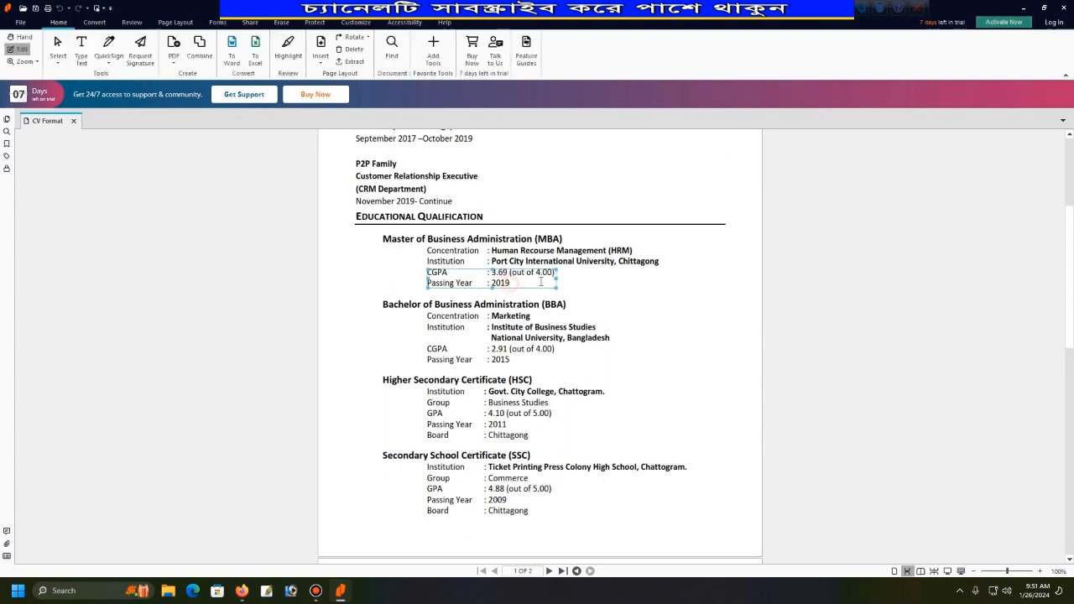
key("BackSpace")
key("BackSpace")
type("20")
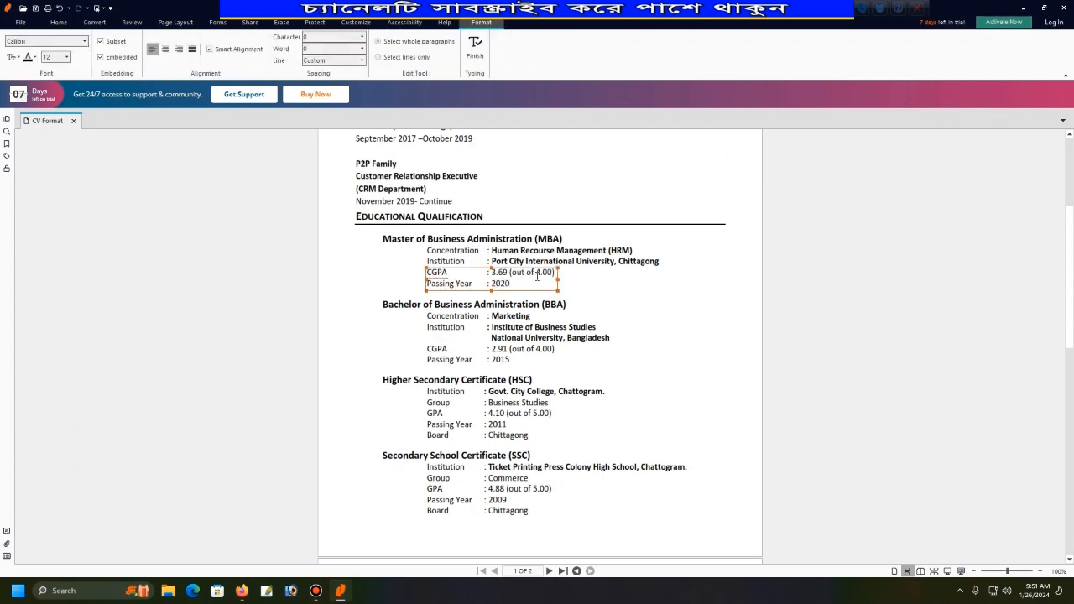
left_click(537, 276)
key("BackSpace")
key("BackSpace")
key("BackSpace")
key("BackSpace")
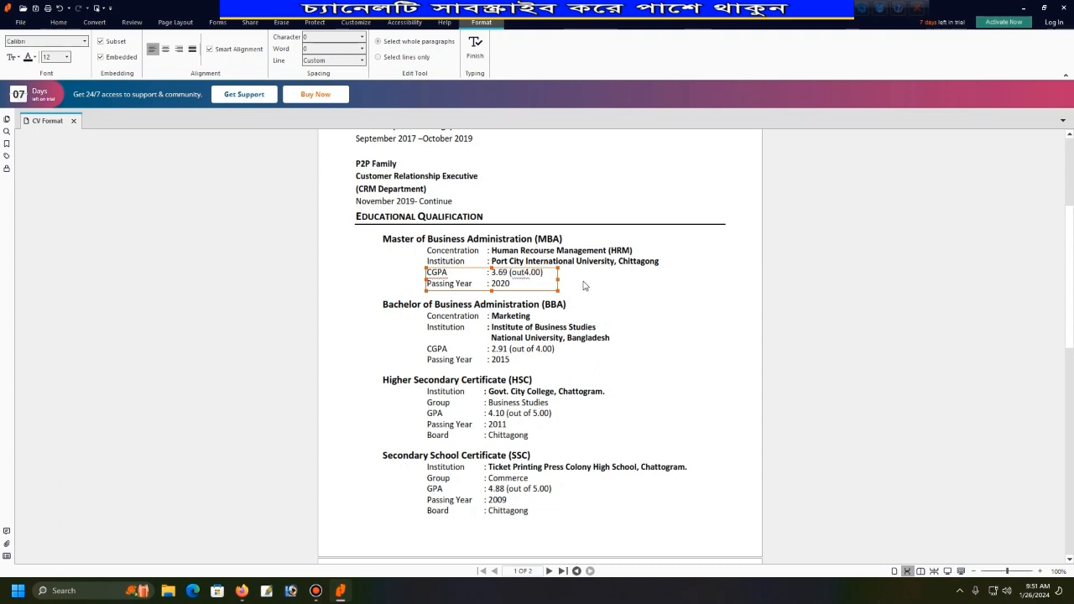
type("of")
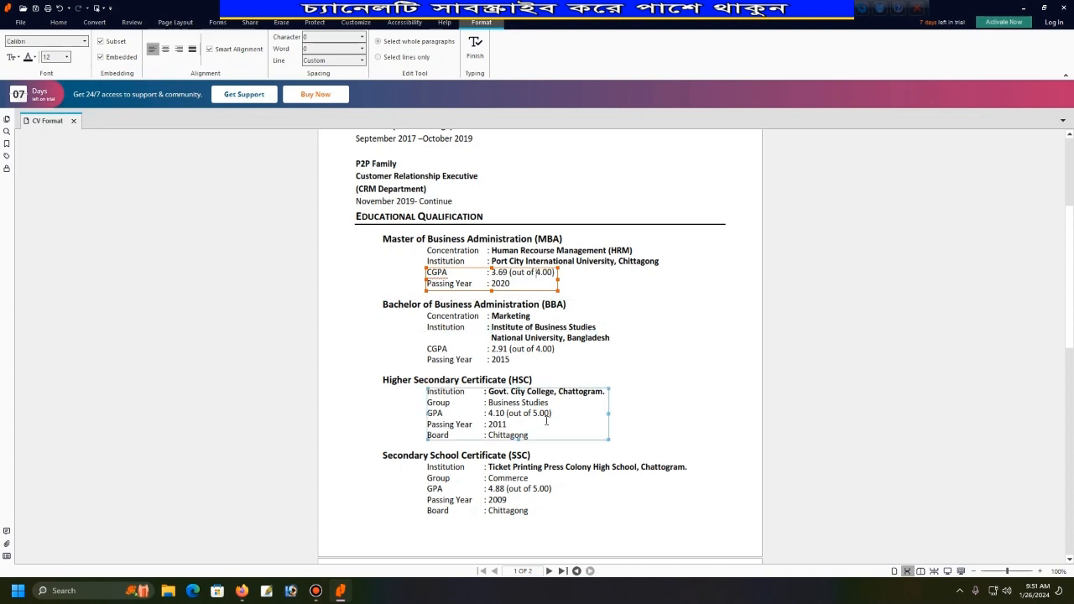
Replace the Full Name xxxxxxxx placeholder with the applicant's full name and widen its box.
scroll(487, 387, "down", 3)
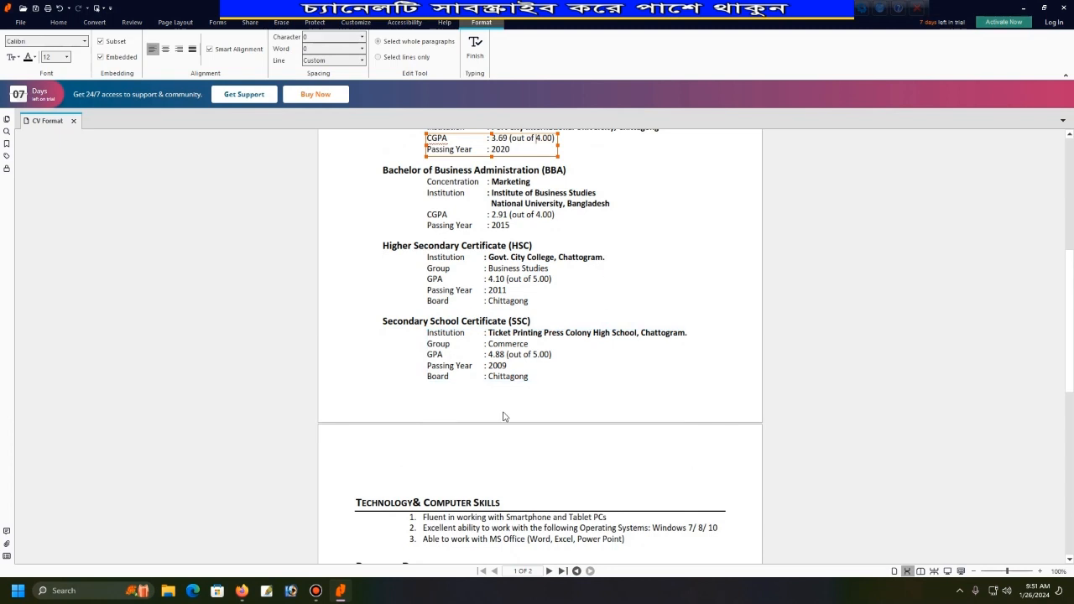
scroll(470, 352, "down", 5)
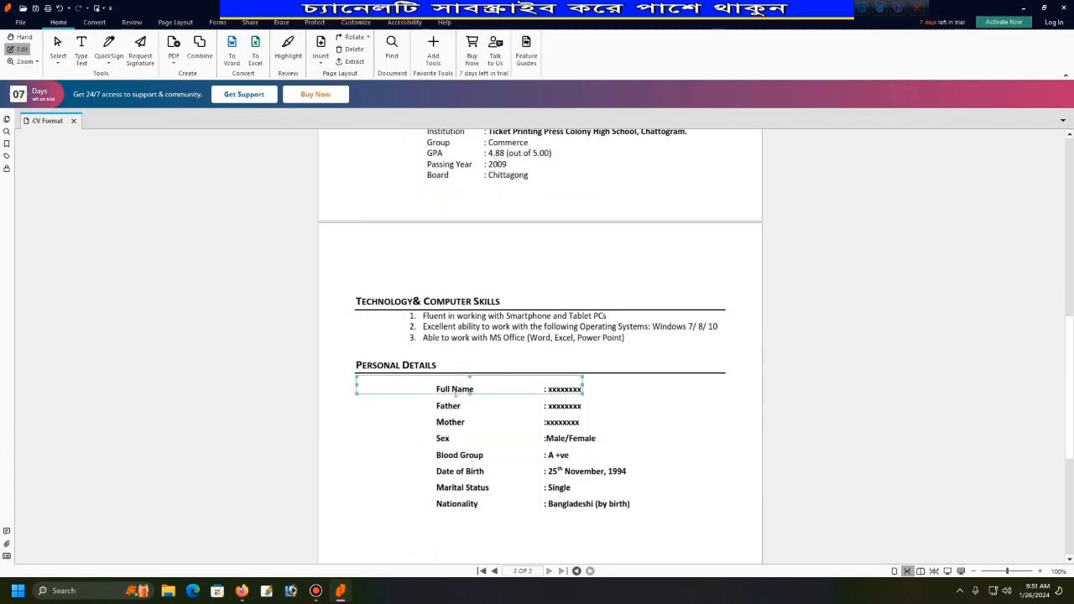
left_click(560, 391)
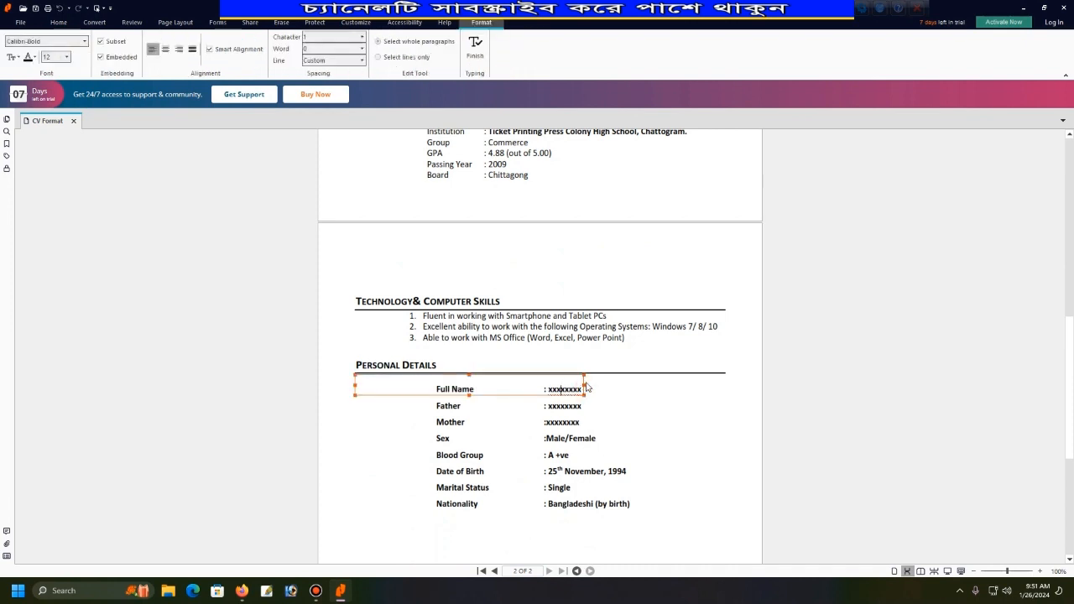
left_click_drag(547, 389, 585, 392)
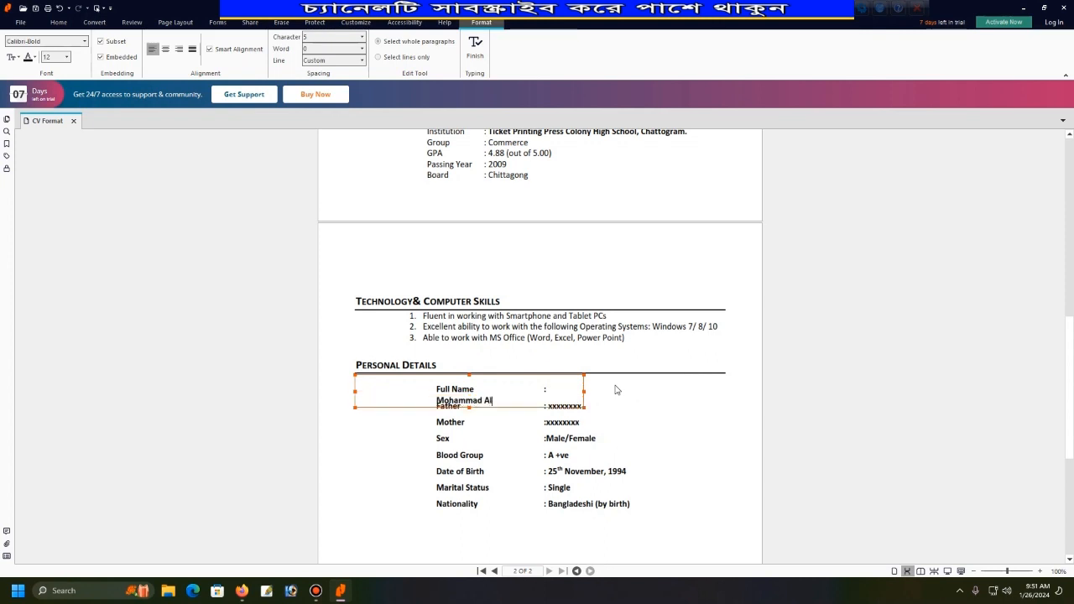
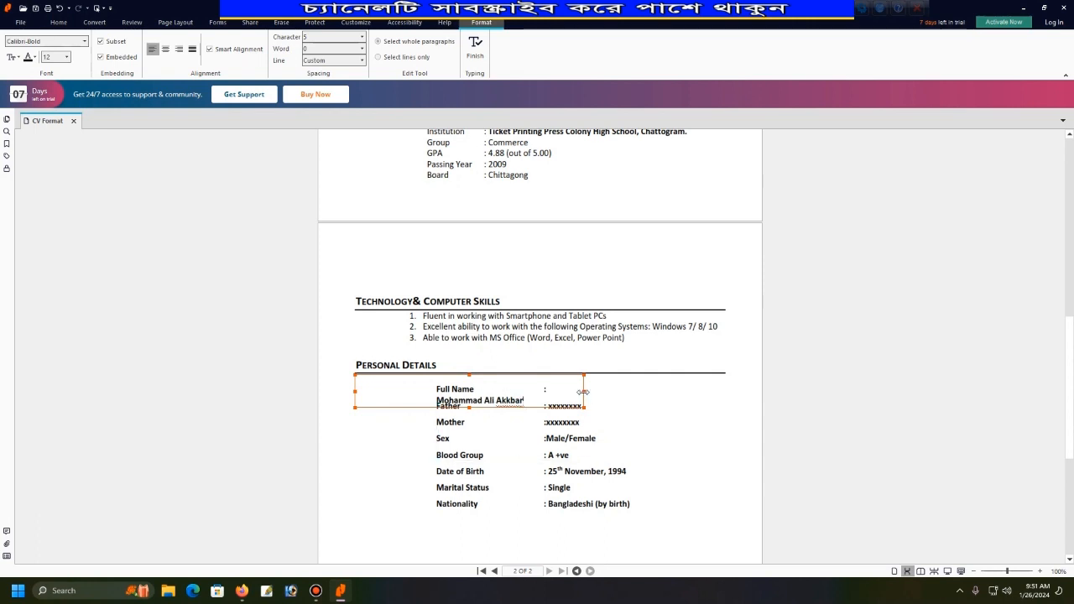
left_click_drag(583, 392, 711, 401)
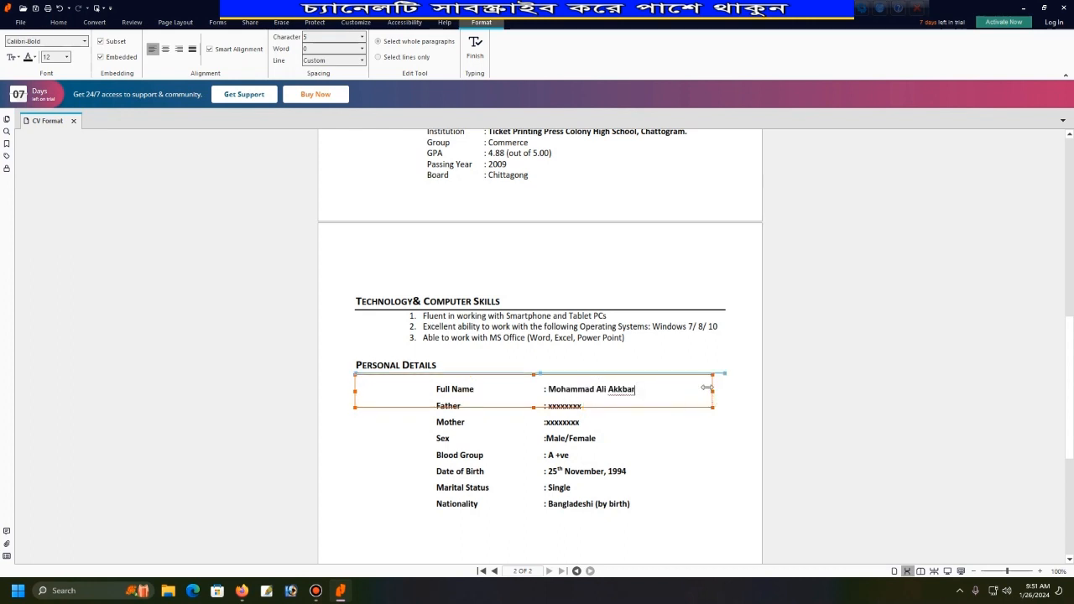
left_click(650, 421)
Replace the Father placeholder with the father's name, widen the box, and move Mother to its own line.
left_click(560, 408)
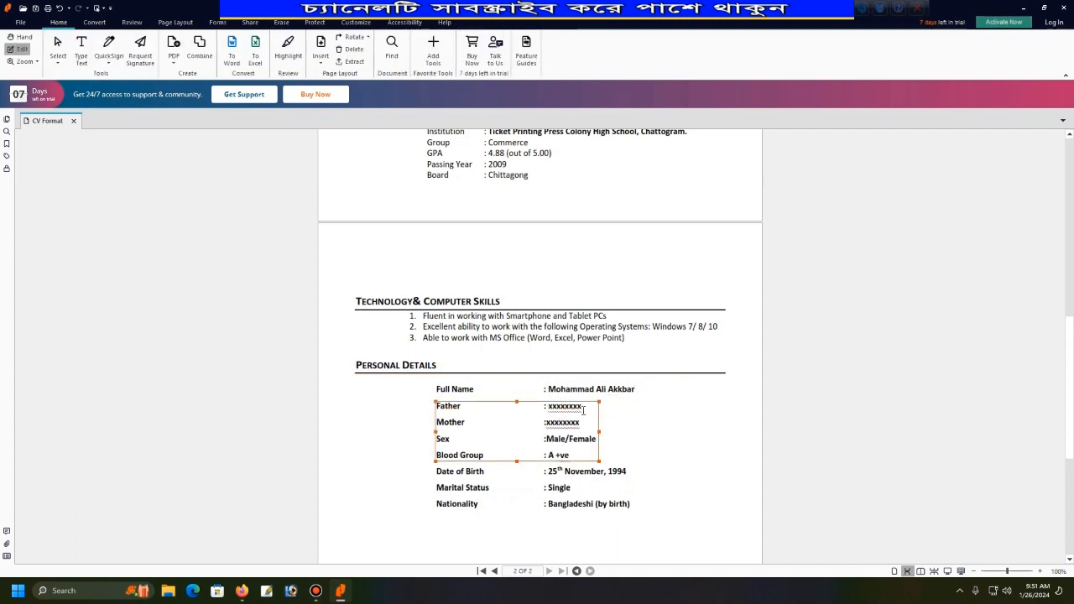
left_click_drag(582, 409, 550, 410)
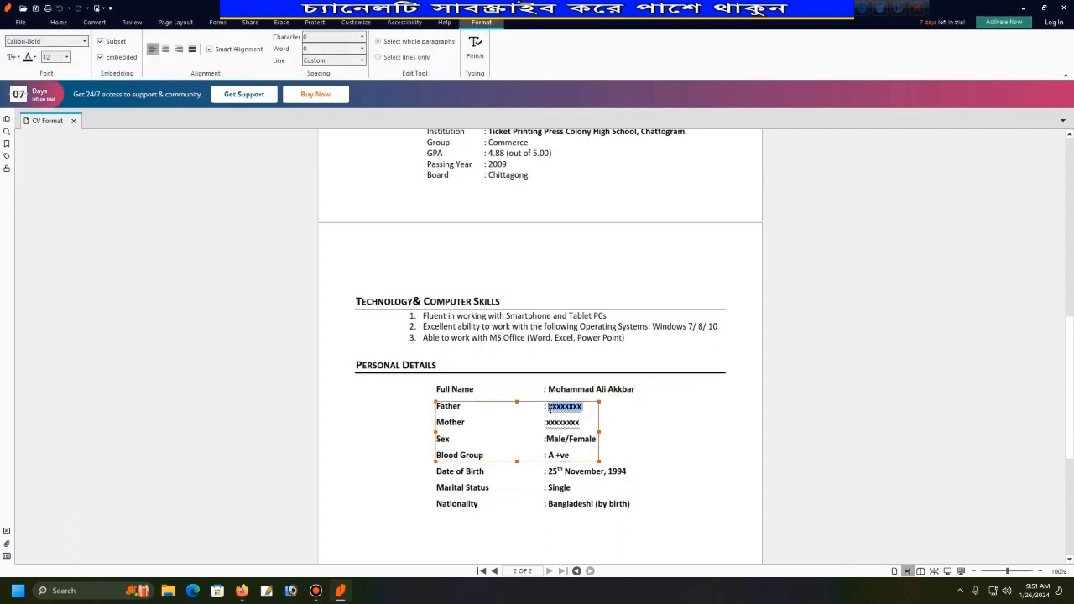
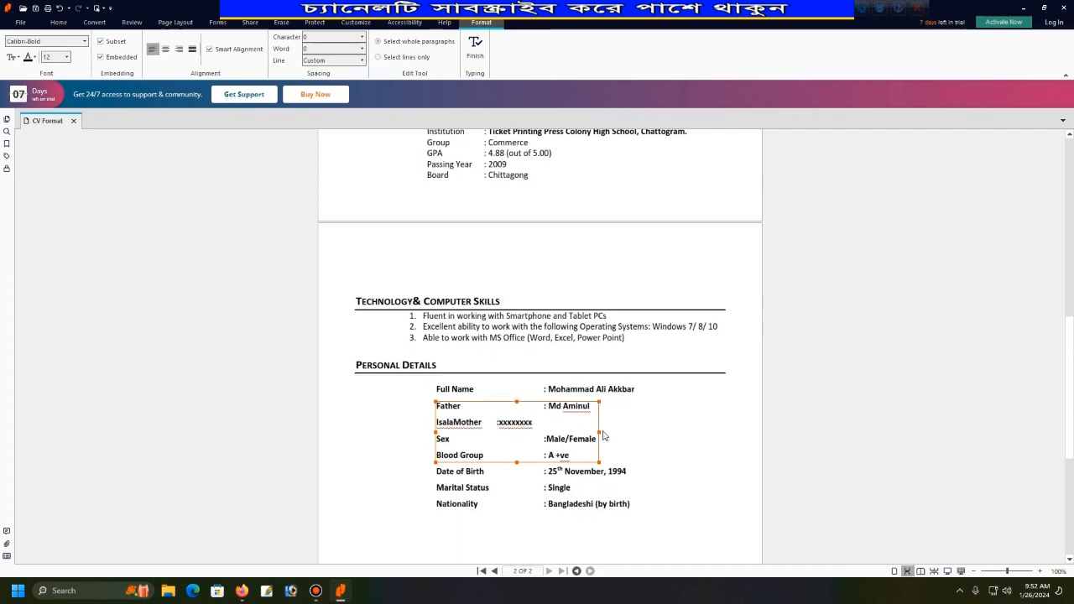
left_click_drag(598, 432, 657, 435)
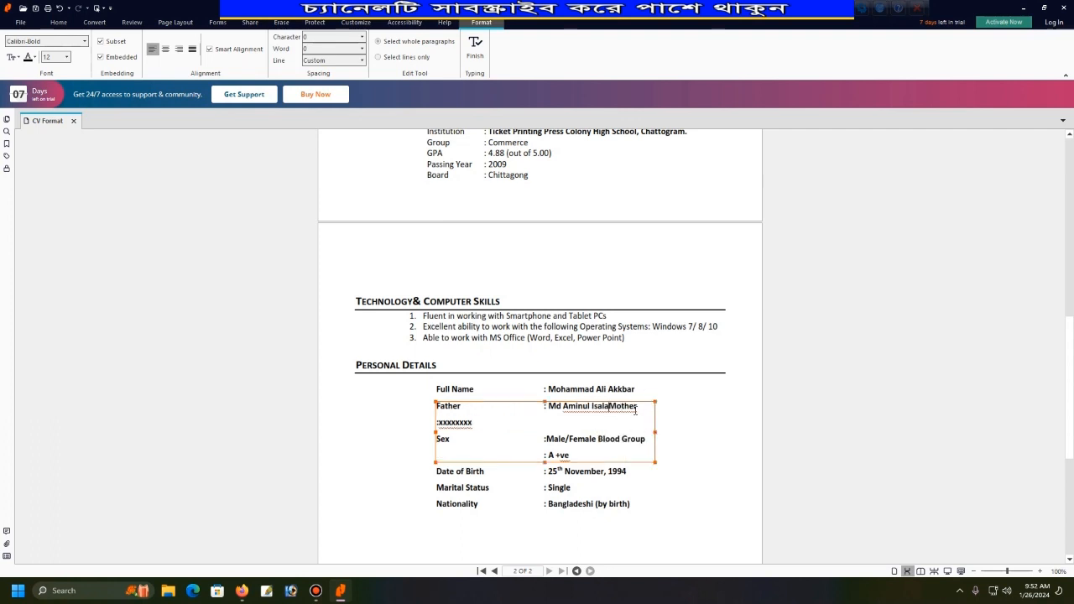
left_click(610, 408)
key("Return")
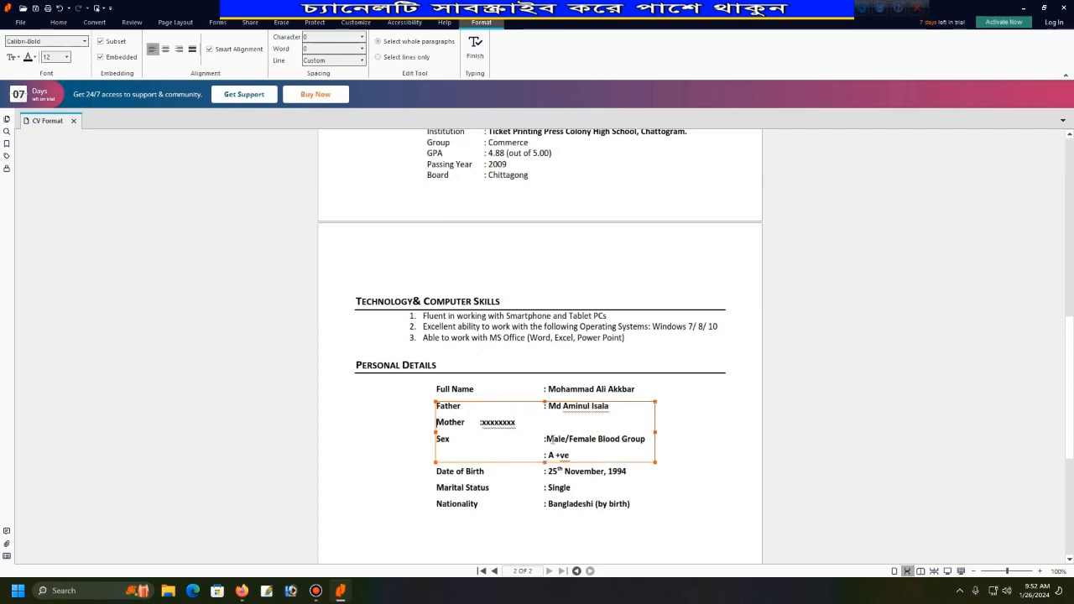
left_click(475, 424)
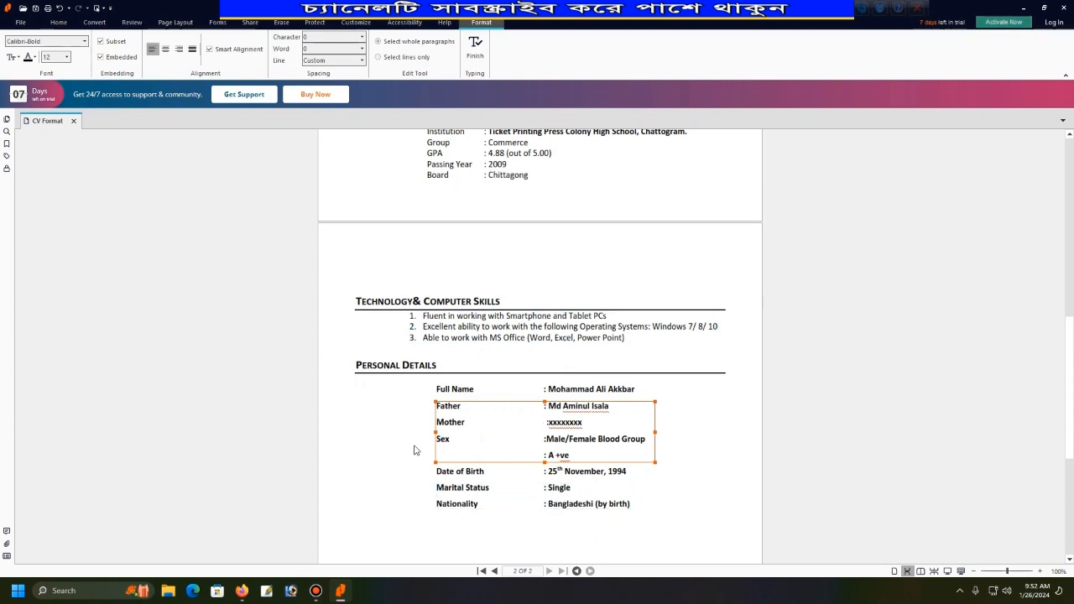
scroll(537, 459, "down", 4)
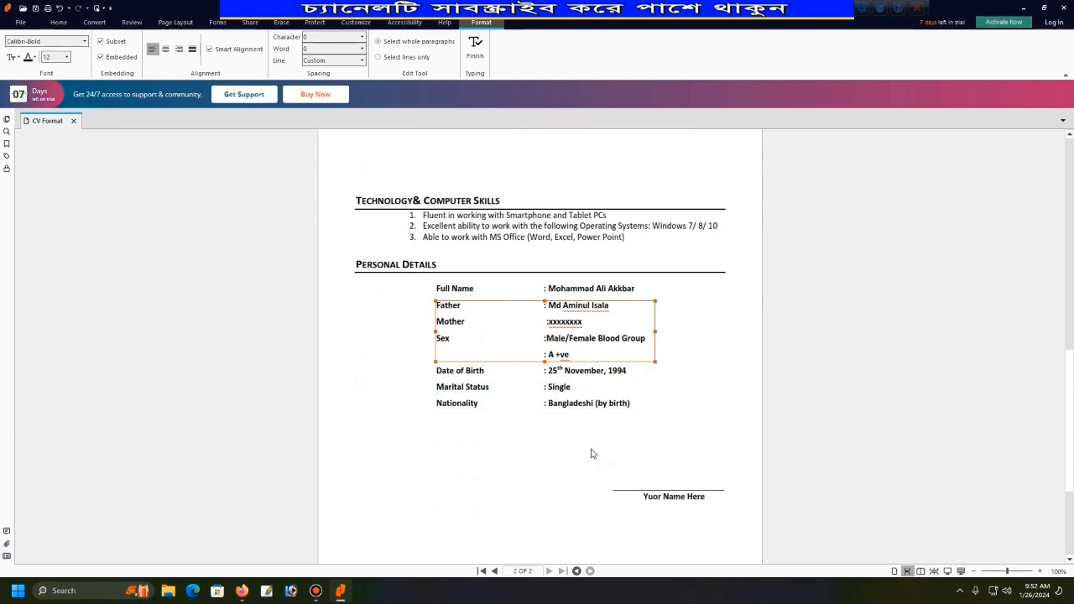
Replace the 'Yuor Name Here' signature placeholder with the applicant's name.
left_click(663, 468)
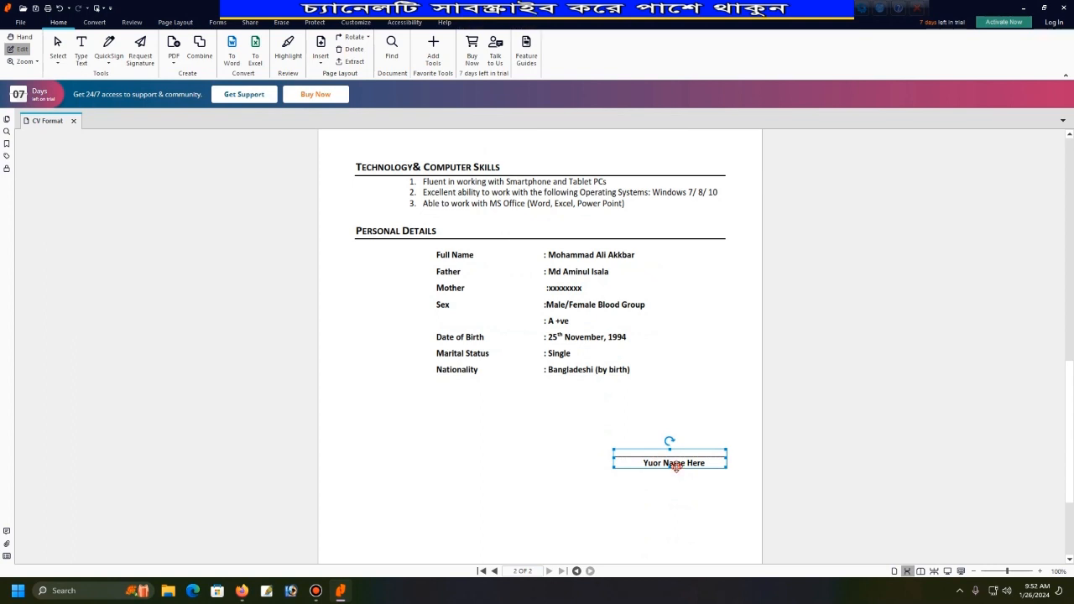
double_click(706, 464)
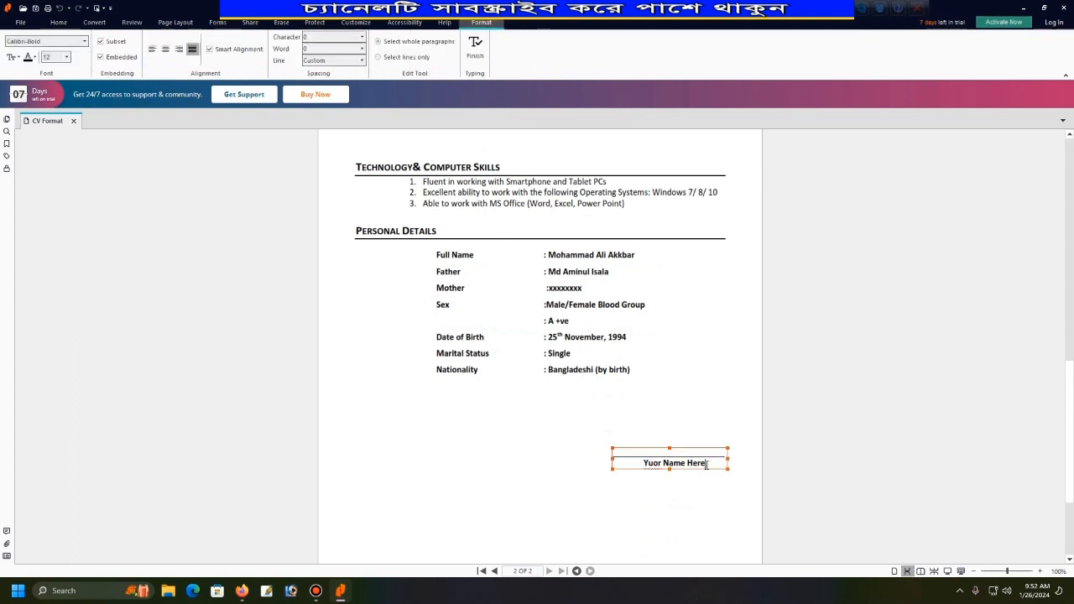
key("BackSpace")
key("BackSpace")
key("BackSpace")
key("BackSpace")
key("BackSpace")
key("BackSpace")
key("BackSpace")
key("BackSpace")
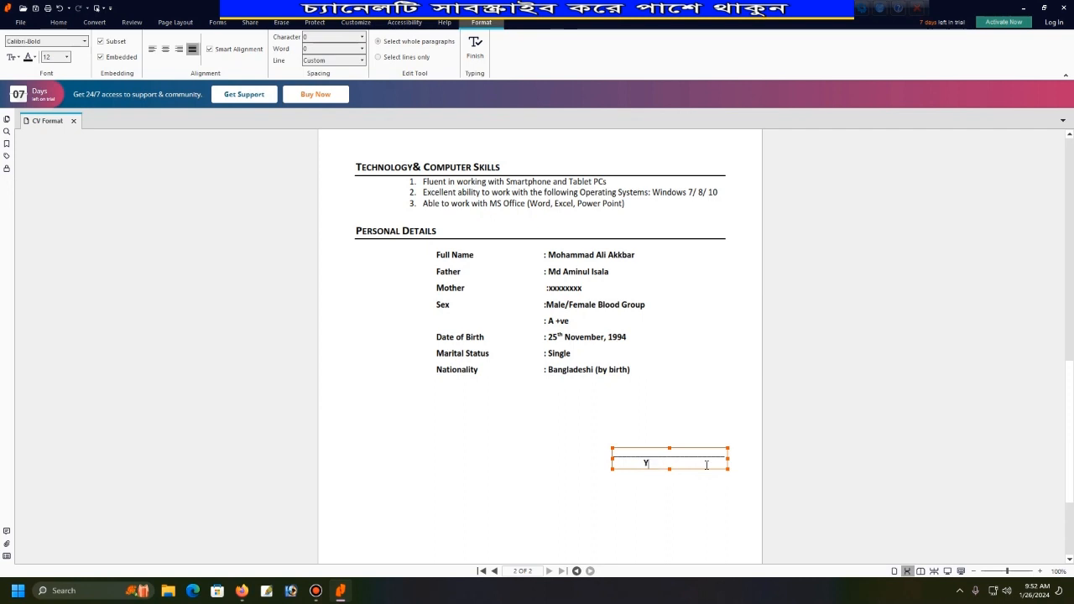
key("BackSpace")
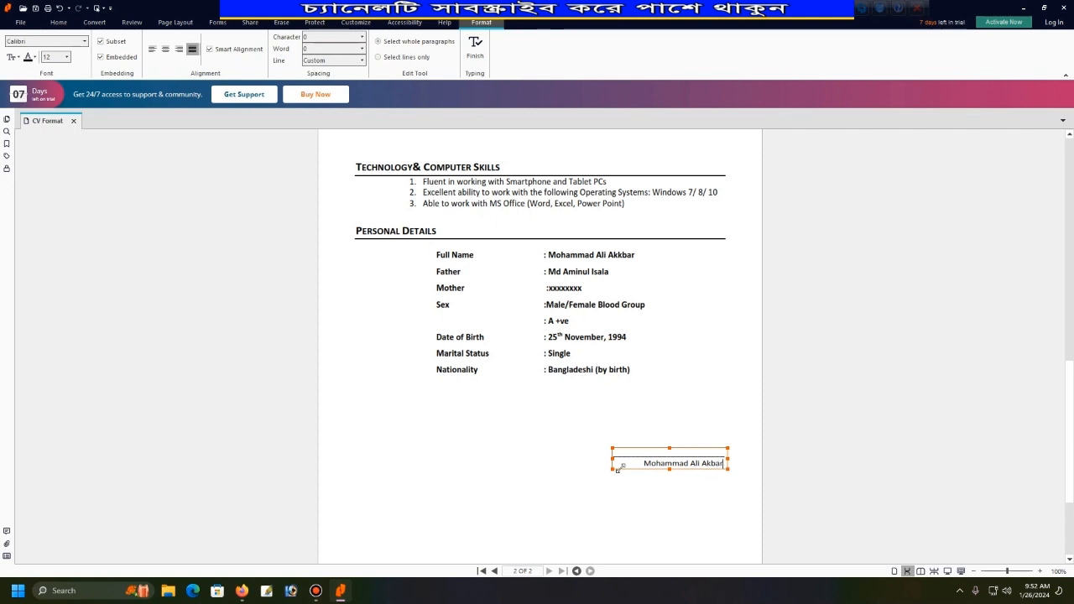
Set the signature name to 18 pt and widen its box so it fits one line.
left_click_drag(641, 461, 729, 469)
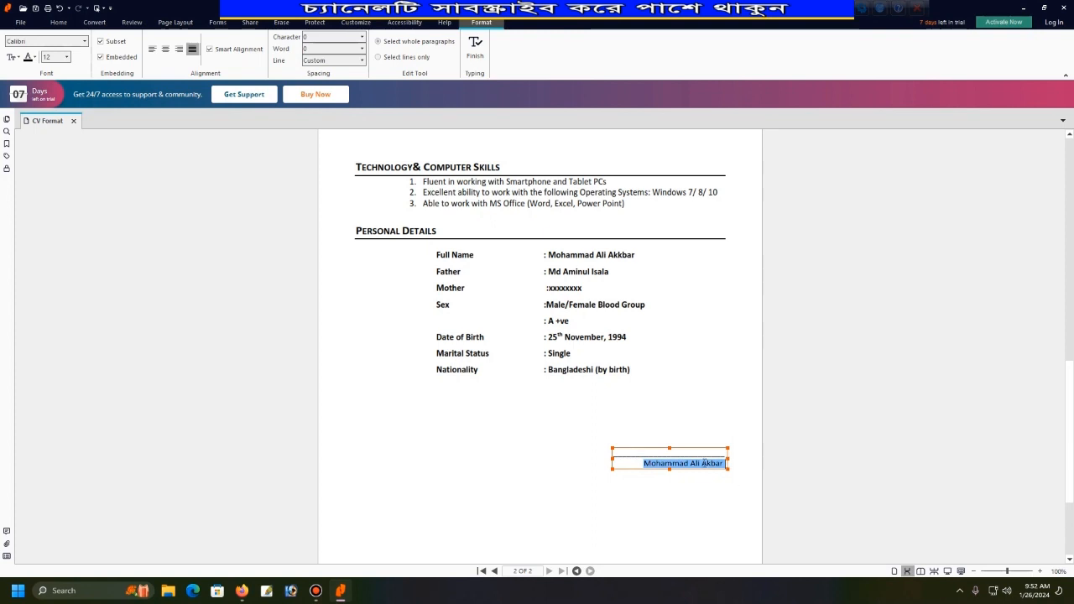
left_click(66, 57)
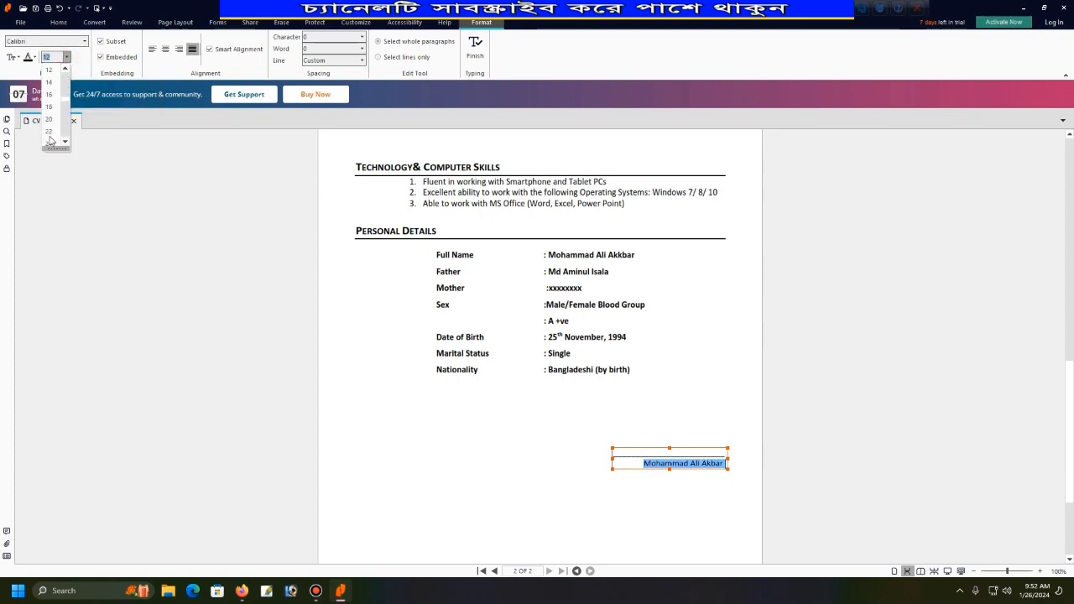
left_click(64, 70)
left_click(64, 69)
left_click(65, 70)
left_click(64, 141)
left_click(49, 133)
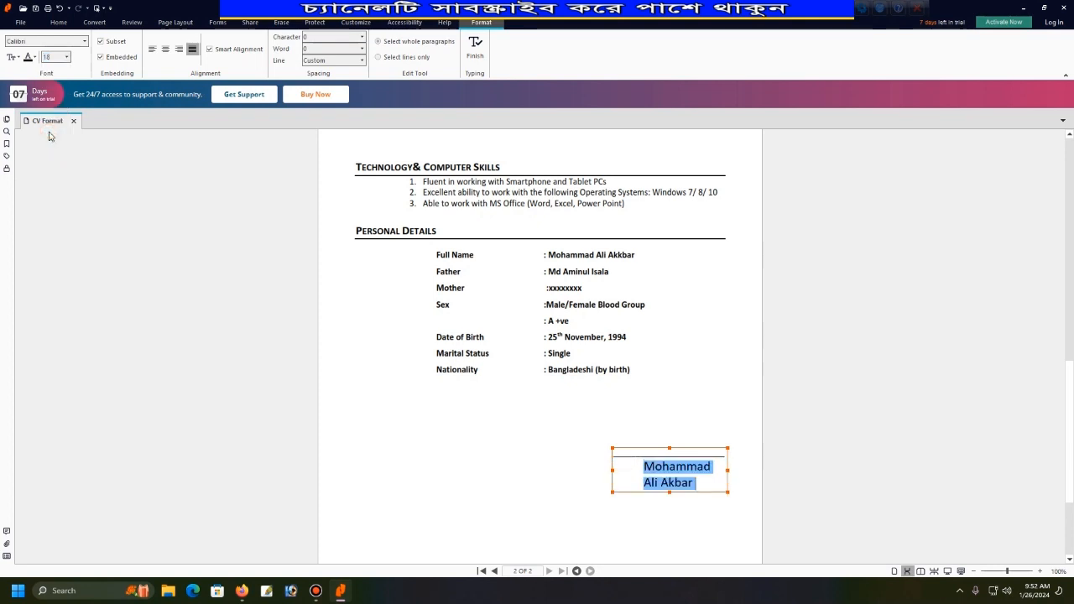
left_click_drag(616, 470, 567, 470)
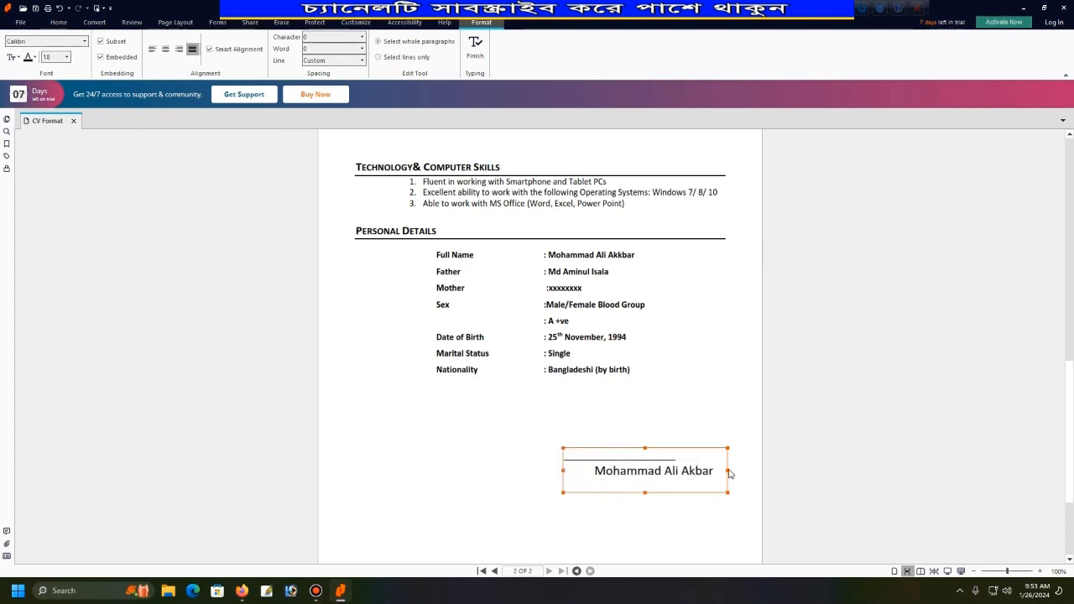
Open and dismiss the text case options unchanged, then return to the Full Name line.
left_click(17, 62)
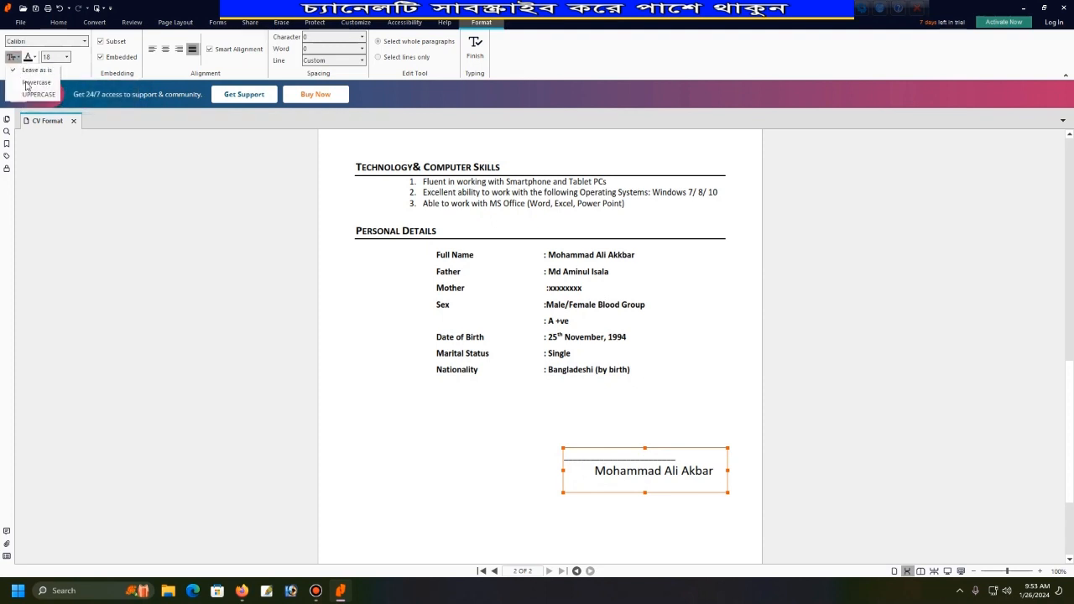
left_click(634, 472)
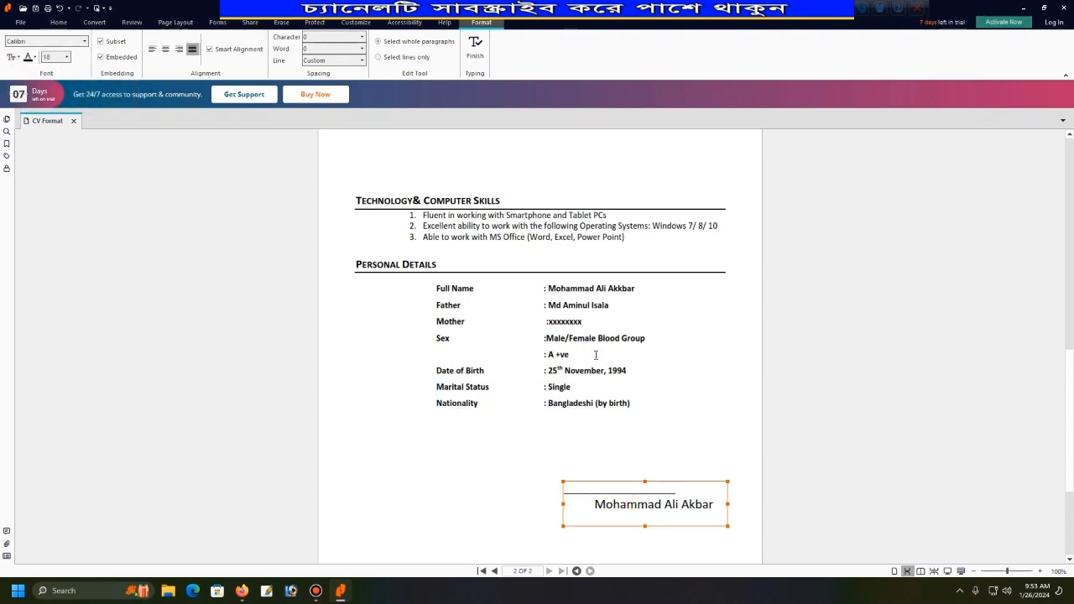
scroll(512, 434, "up", 3)
left_click(550, 423)
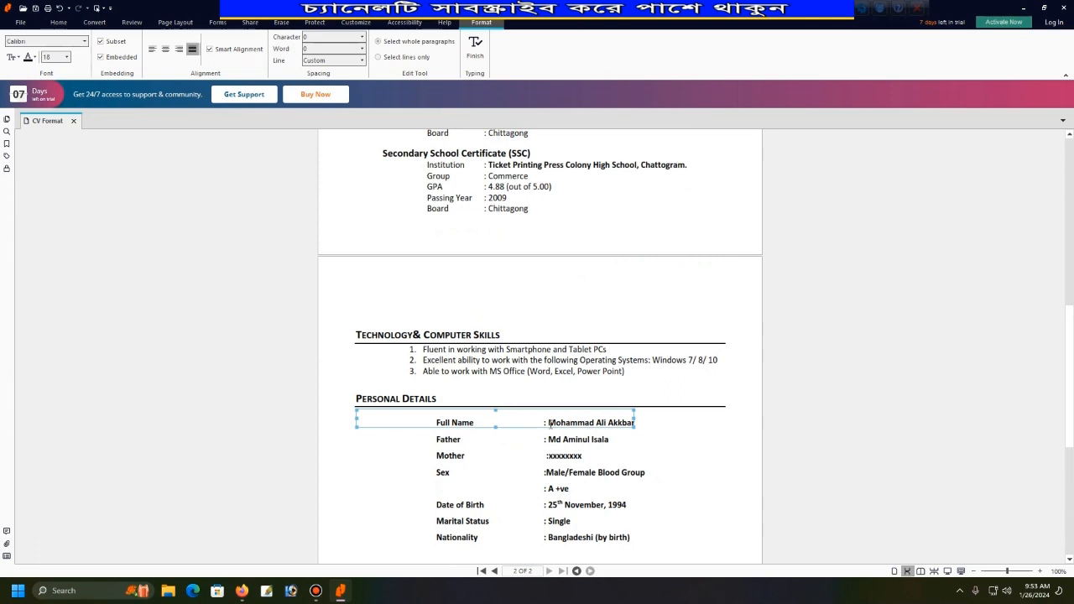
Open the Full Name value as a separate paragraph and widen its text box.
key("Escape")
left_click(634, 431)
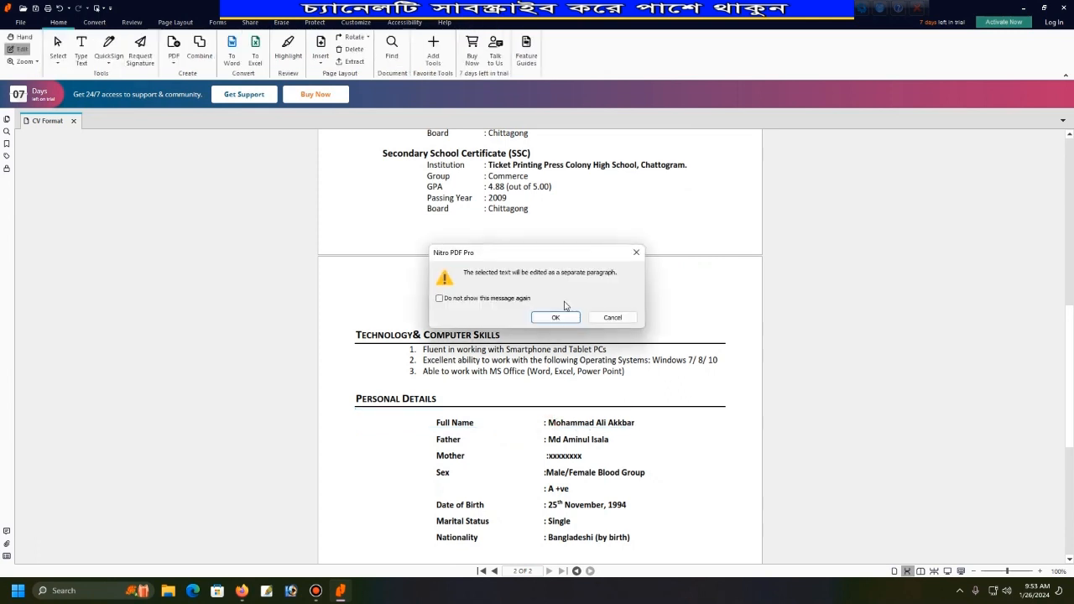
left_click(562, 321)
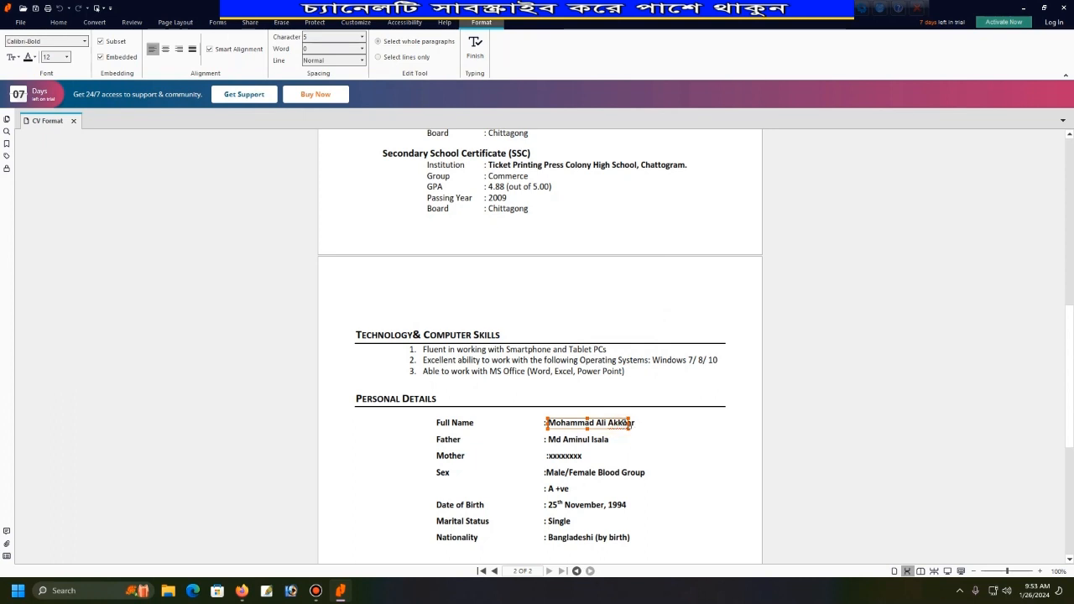
left_click_drag(630, 423, 551, 424)
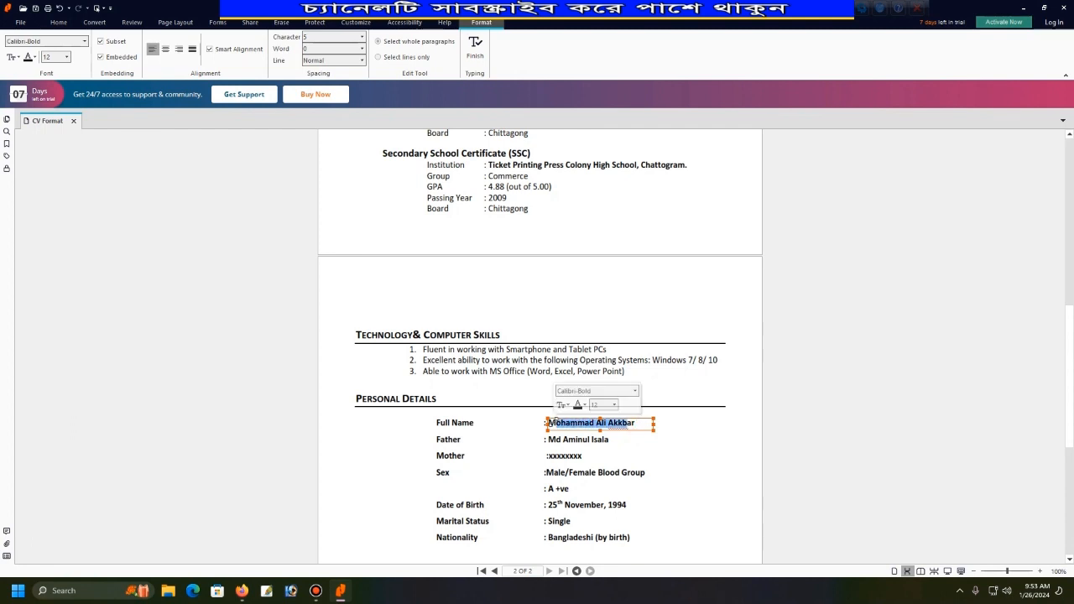
Set the Full Name text to CalifornianFB-Bold with justified alignment.
left_click(83, 41)
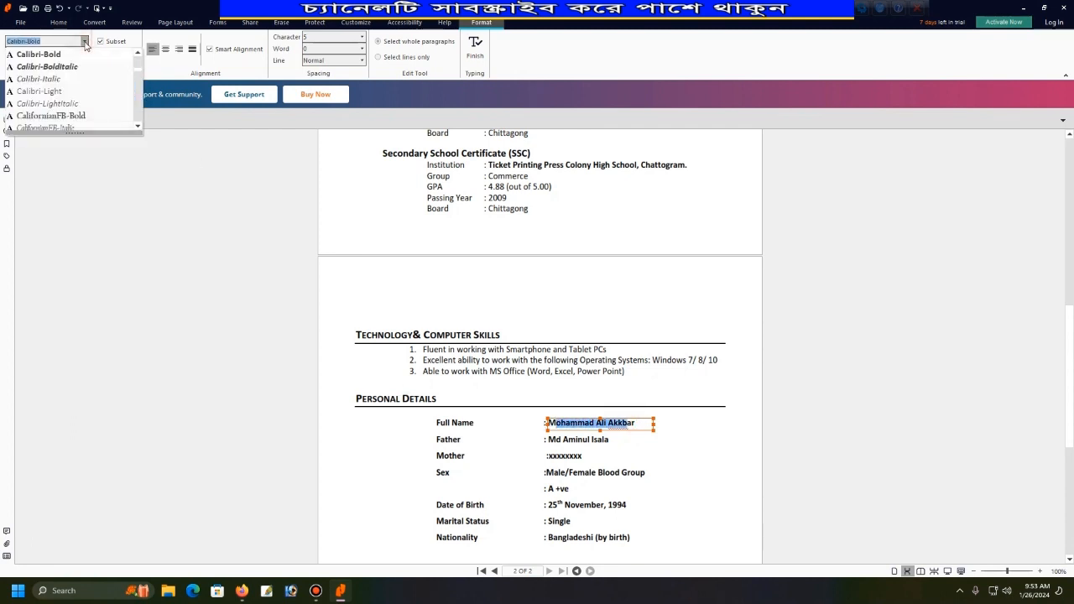
left_click(71, 116)
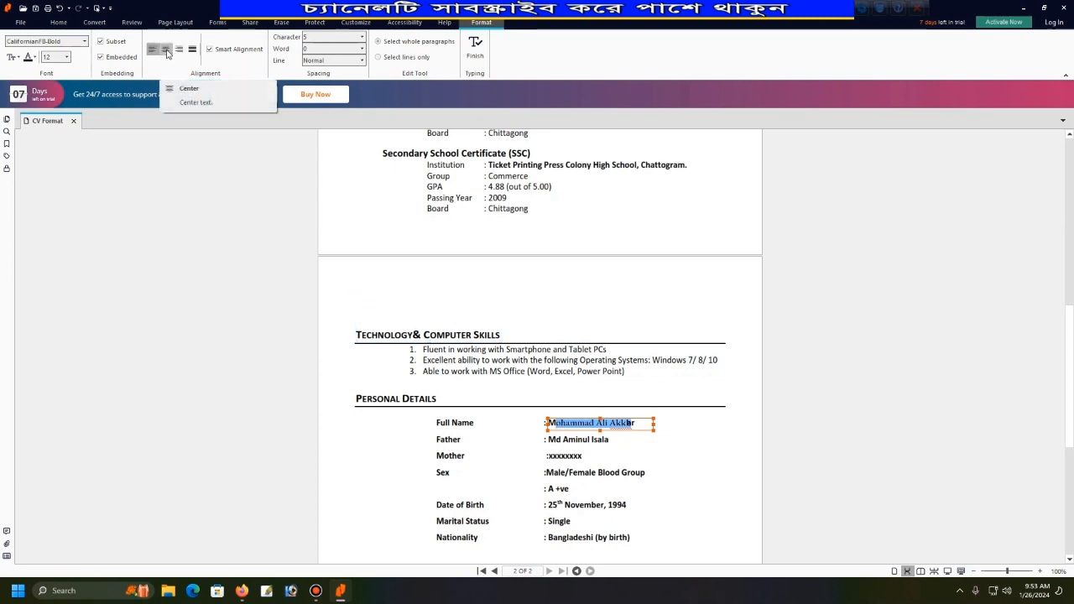
left_click(166, 51)
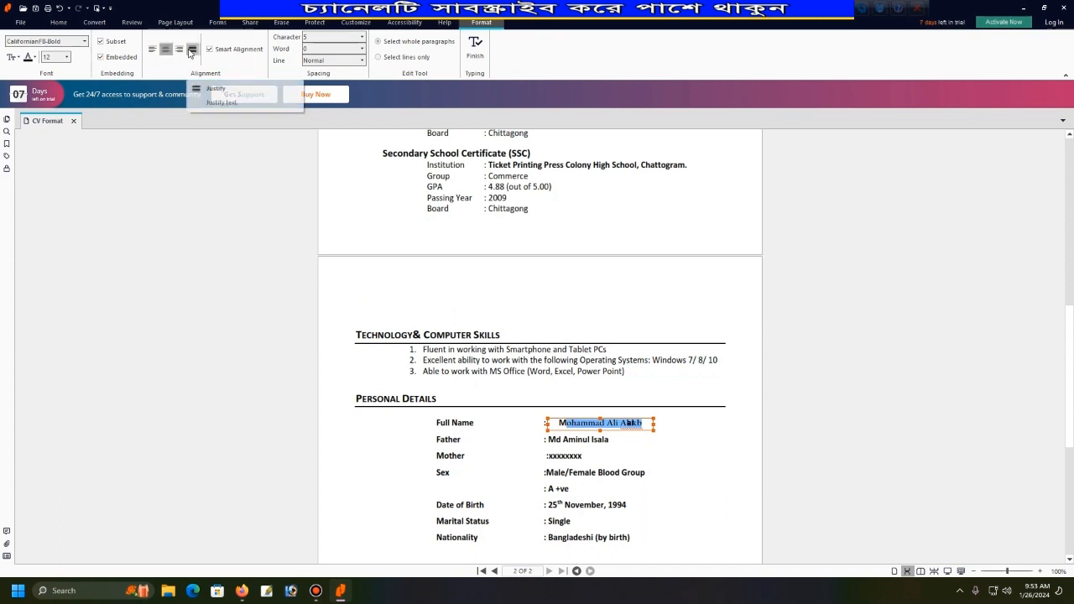
left_click(192, 50)
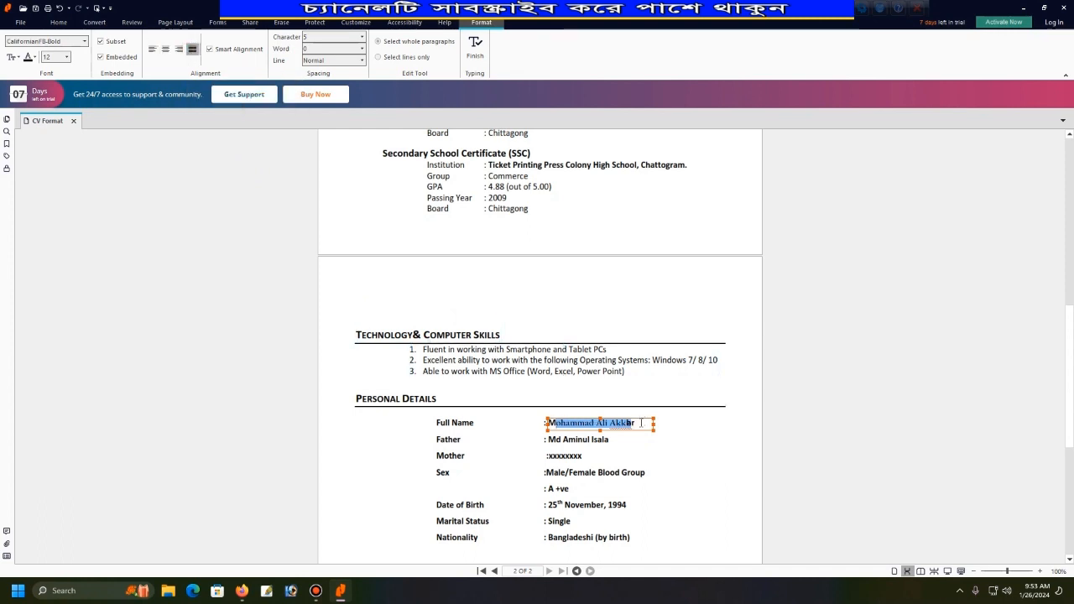
left_click_drag(642, 423, 599, 417)
Exit Full Name editing, return to the top of page 1, and select the name heading and avatar.
left_click(551, 299)
scroll(551, 299, "up", 2)
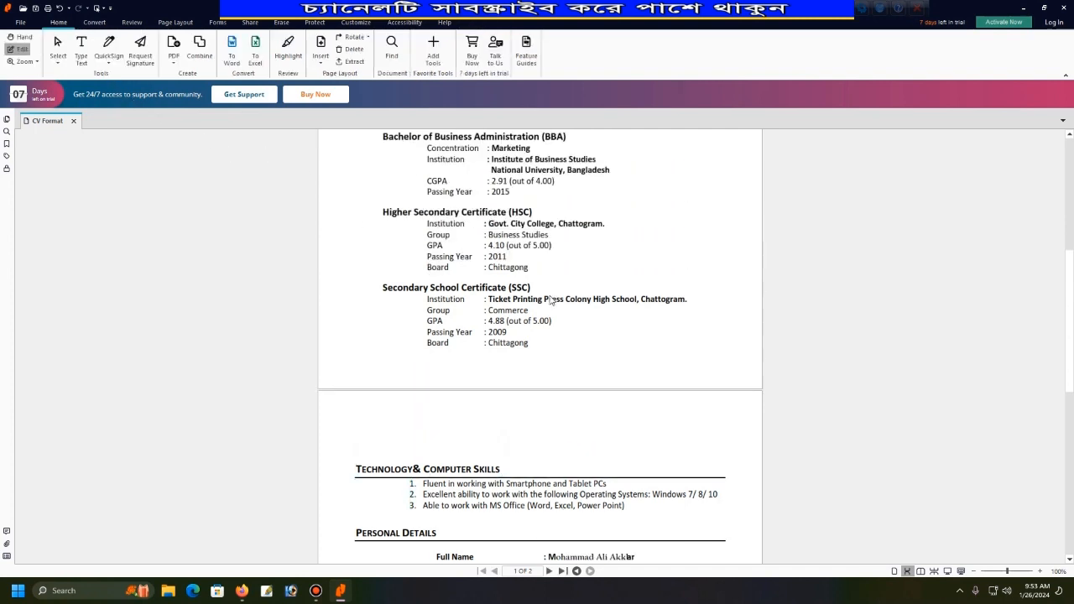
scroll(551, 300, "up", 5)
left_click(438, 190)
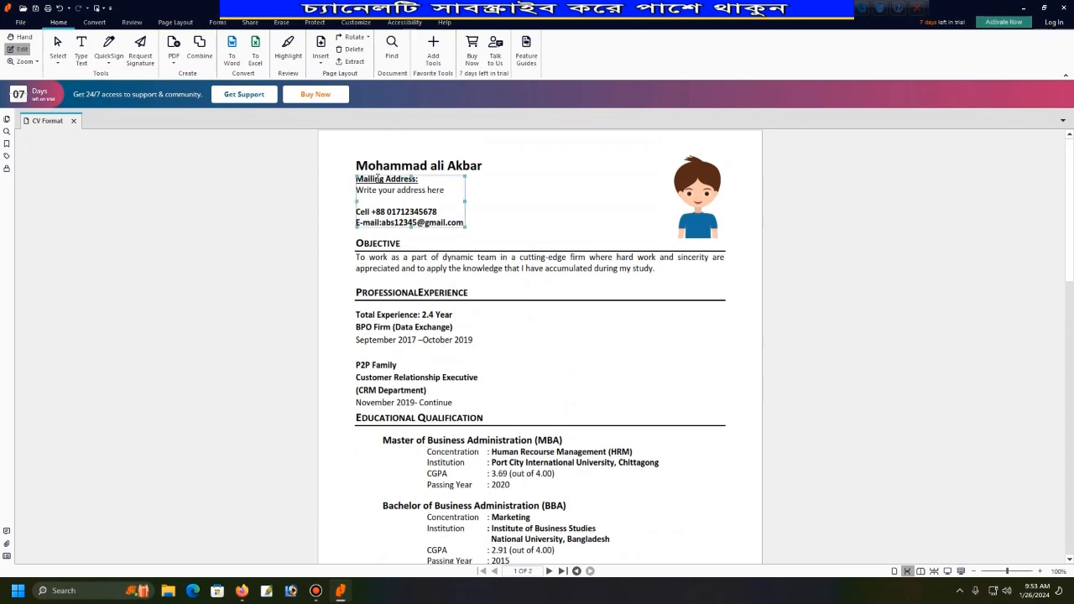
left_click(520, 189)
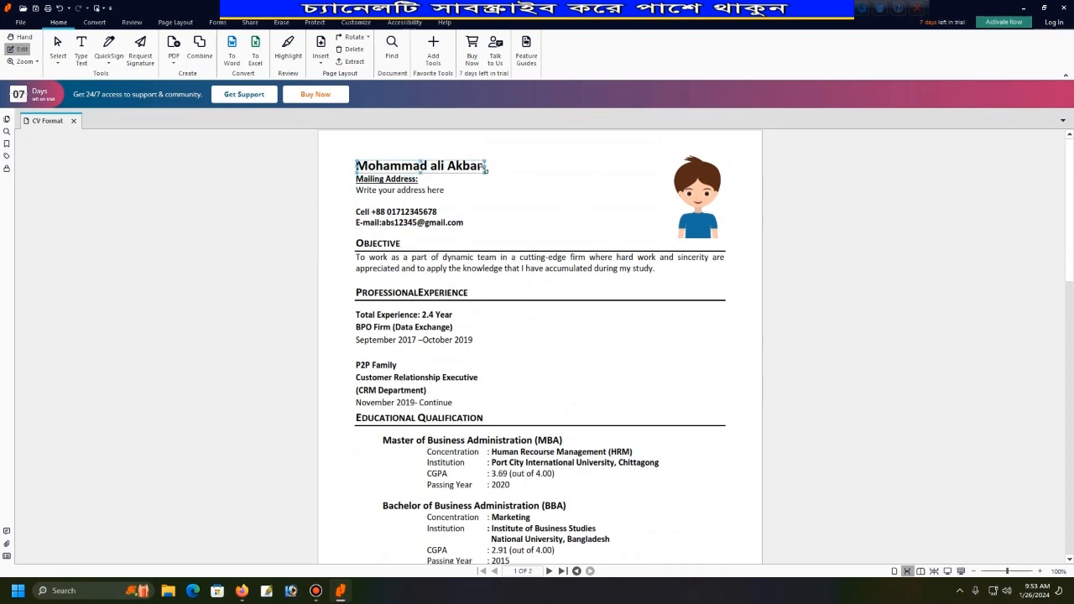
left_click(698, 228)
left_click(695, 213)
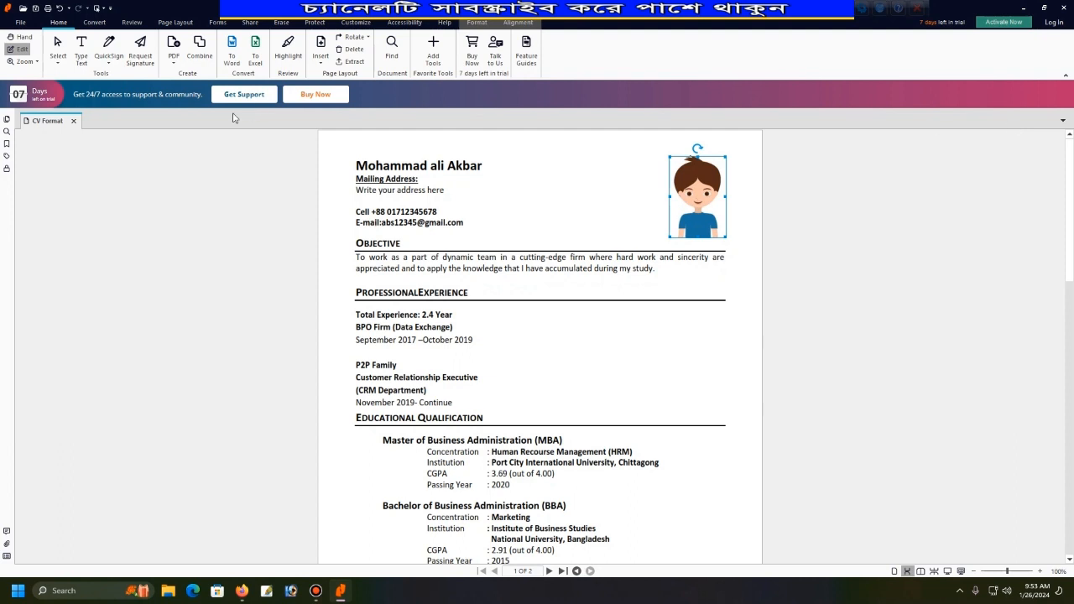
Save the edited CV on the Desktop as 'CV Format1'.
left_click(22, 22)
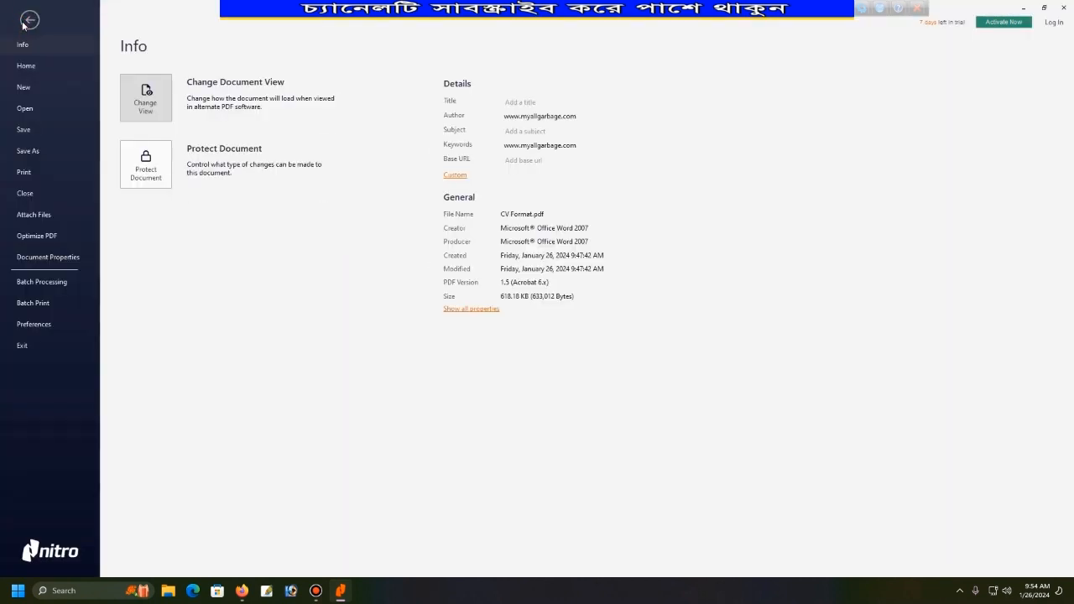
left_click(36, 152)
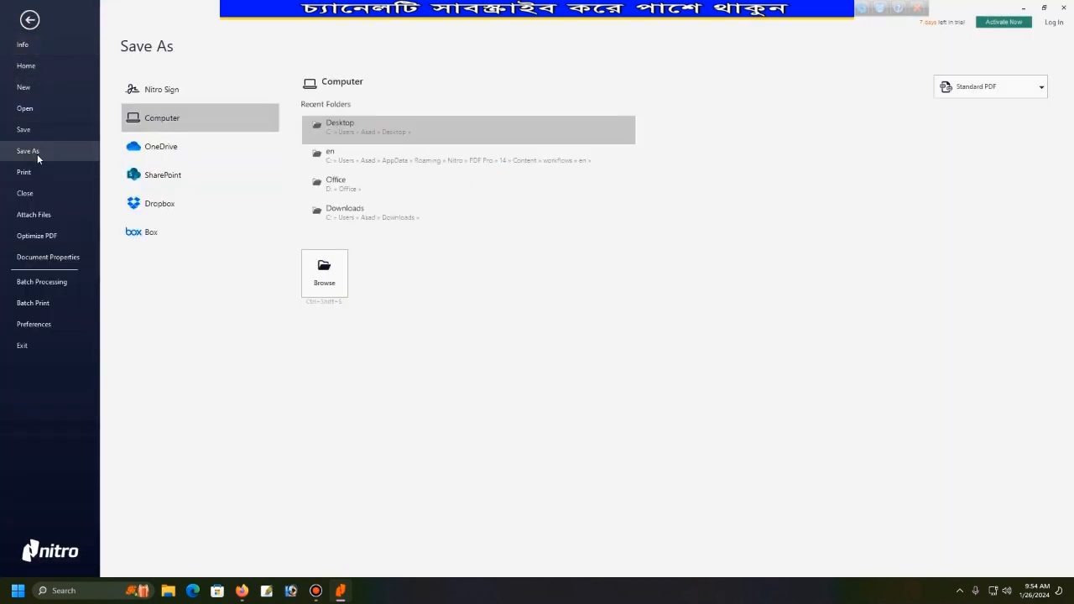
left_click(330, 275)
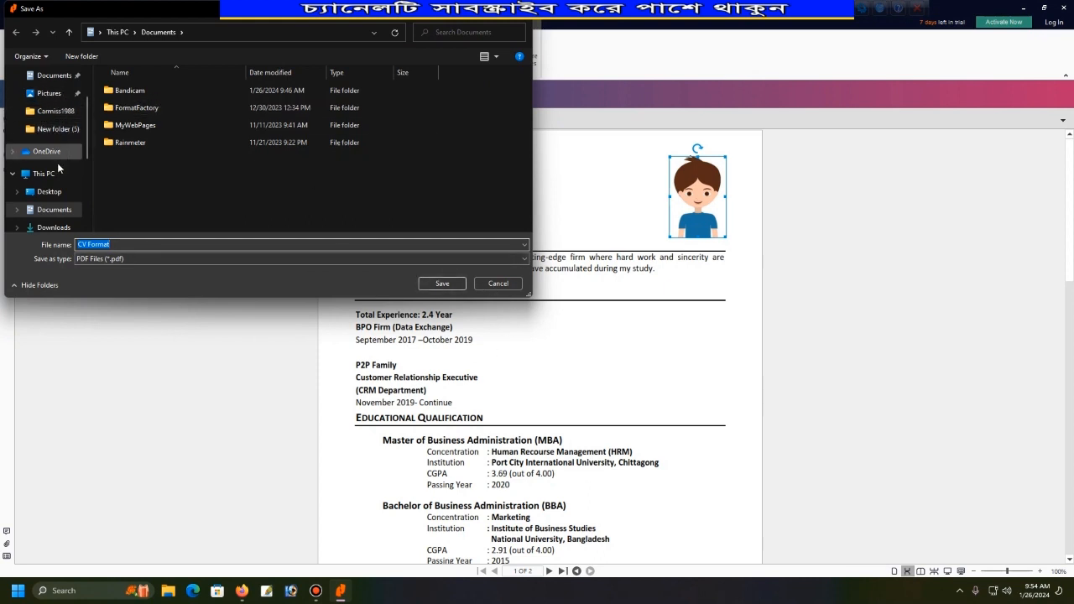
left_click(48, 191)
double_click(122, 244)
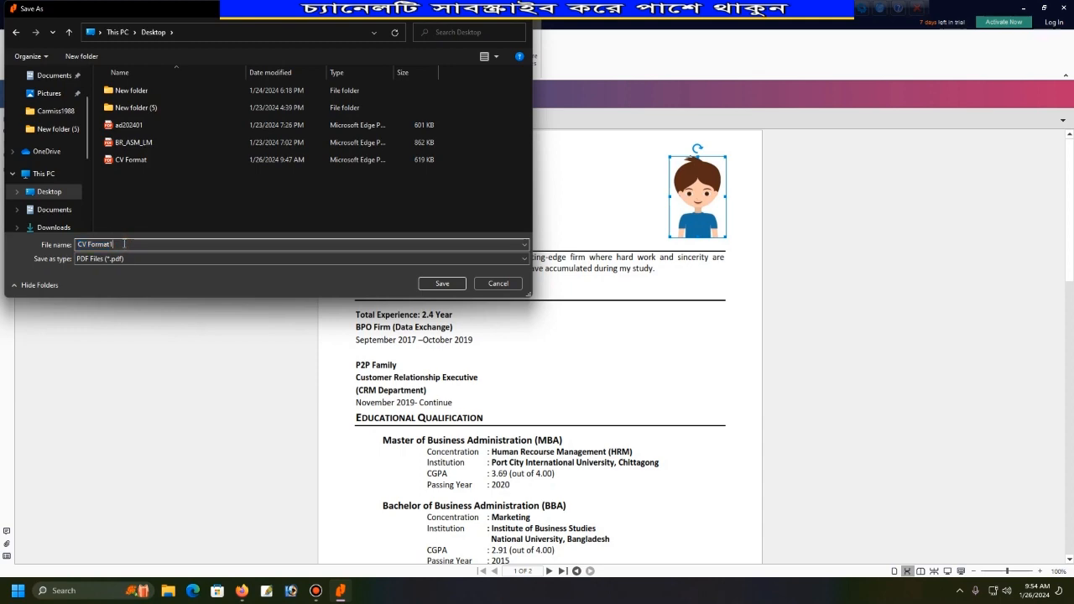
left_click(431, 284)
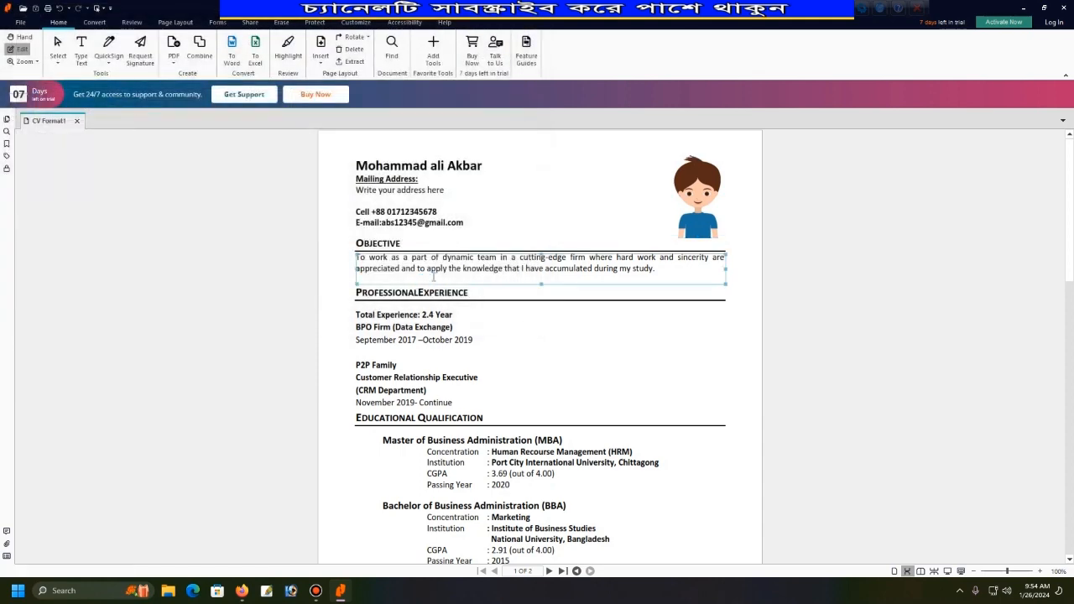